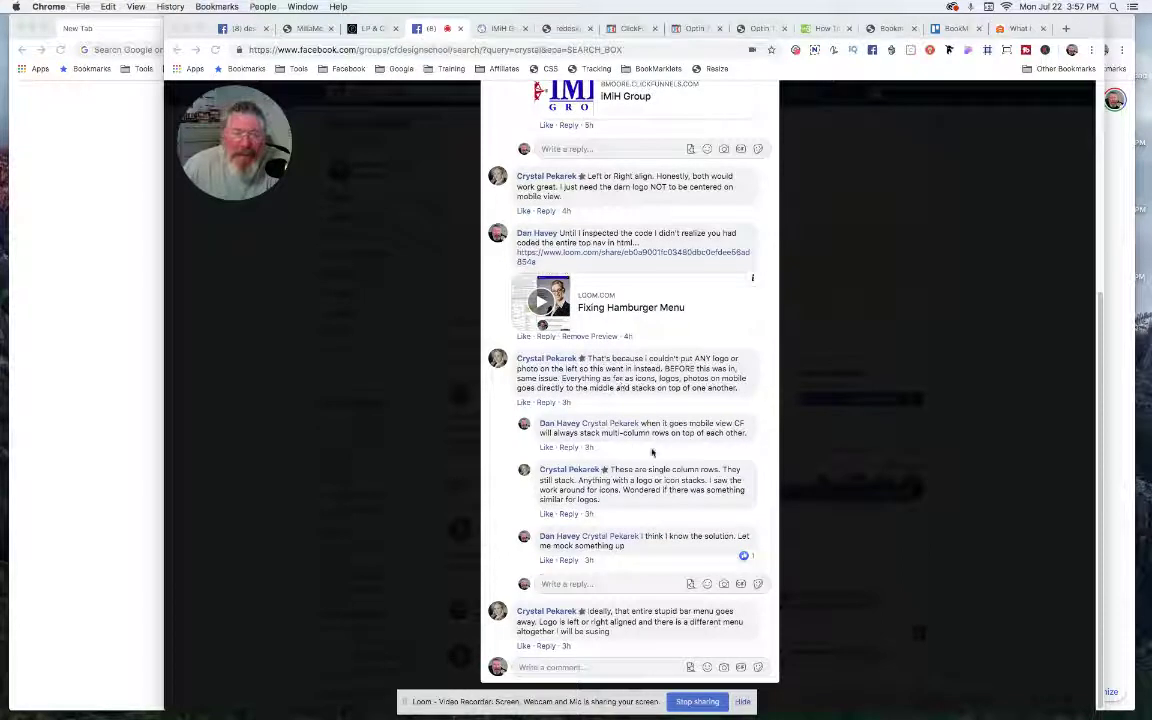
Switch to the funnel page editor, close its custom CSS, and review the image settings of the Valeo and AAA logos
click(695, 28)
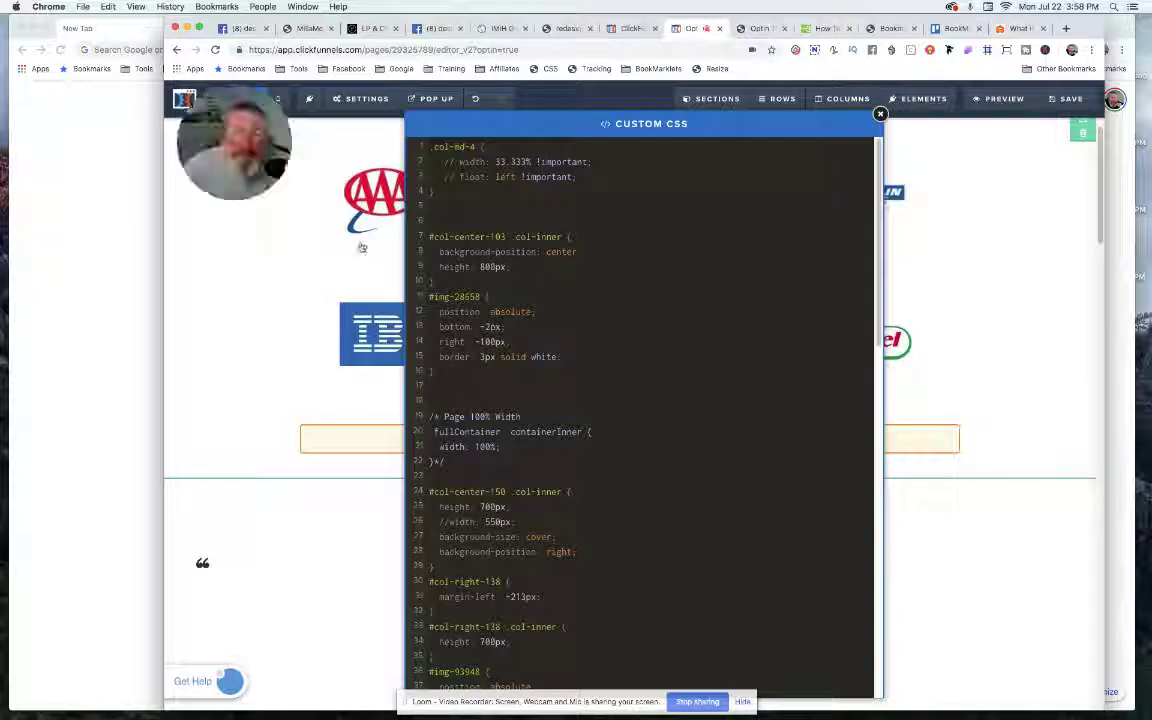
click(880, 113)
scroll(270, 370, up, 1)
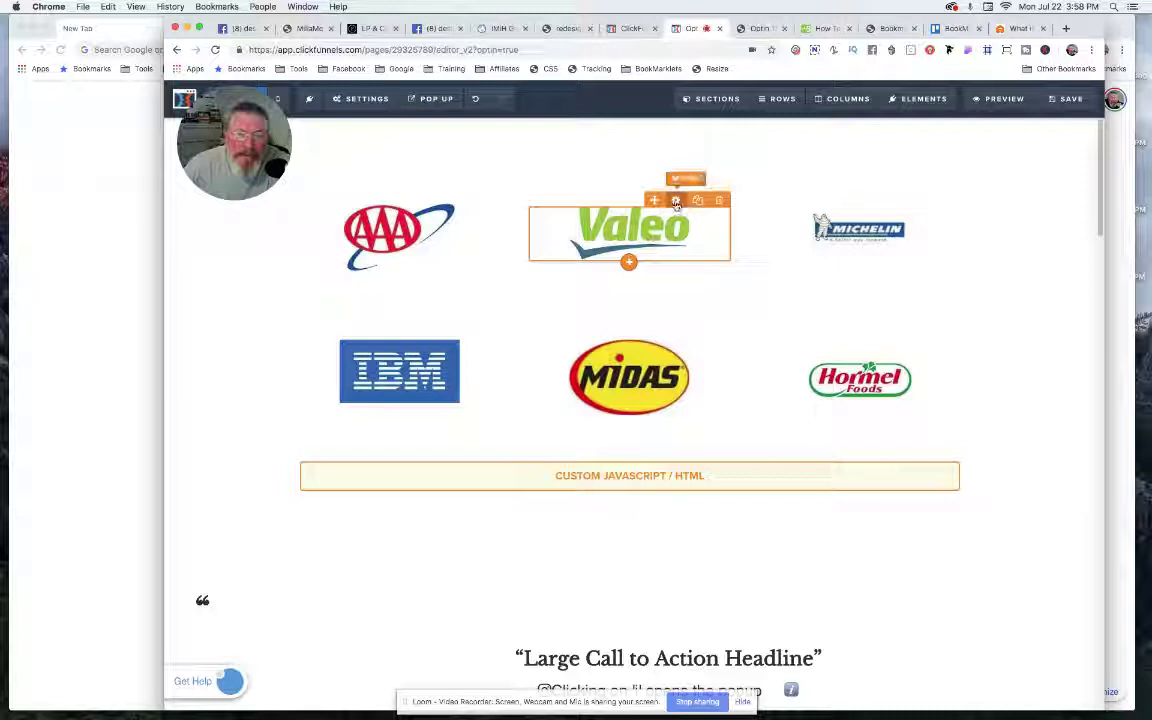
click(676, 201)
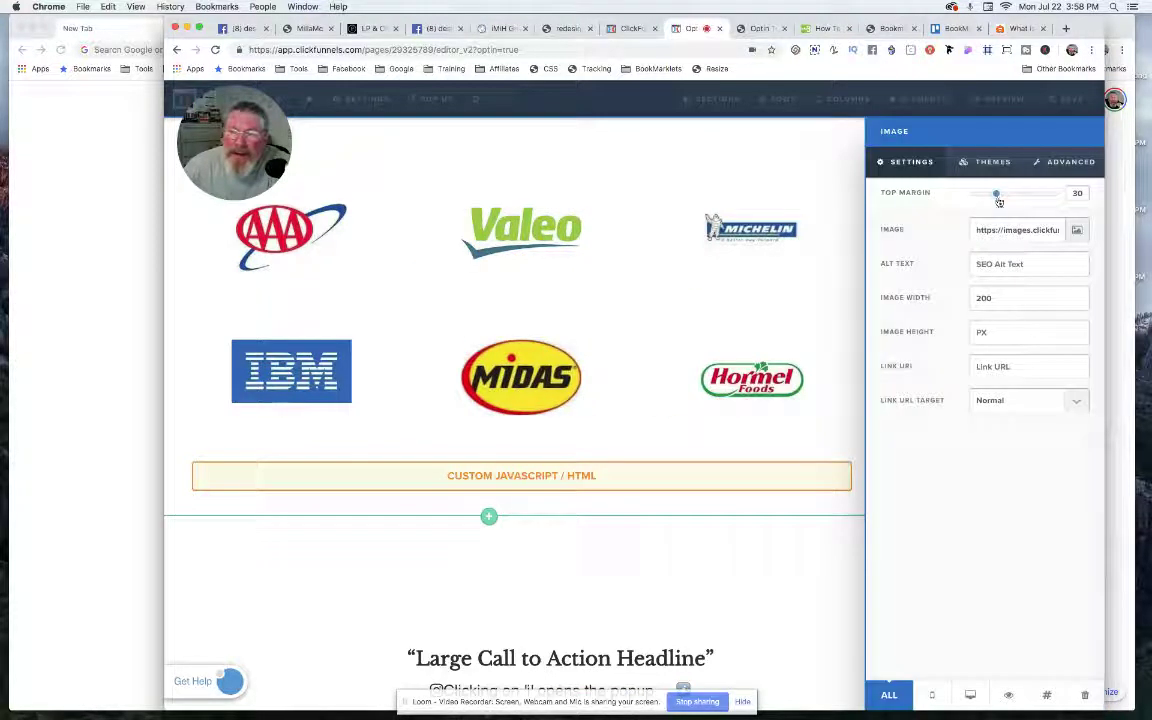
click(362, 222)
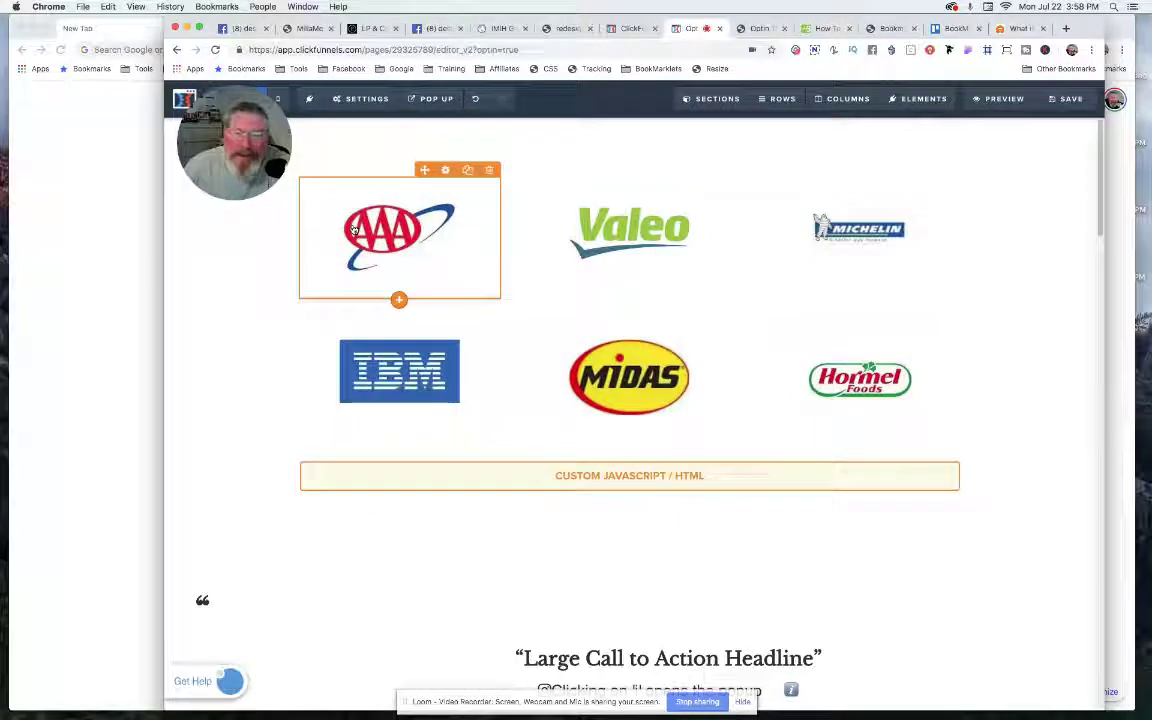
click(354, 230)
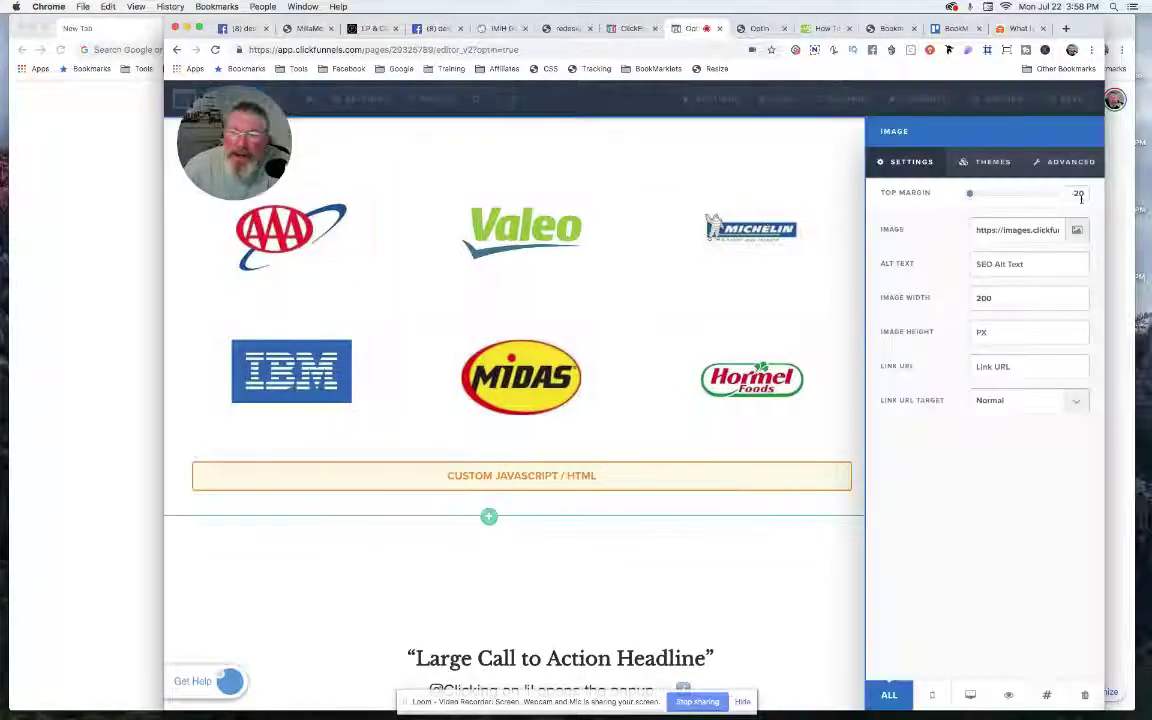
click(590, 220)
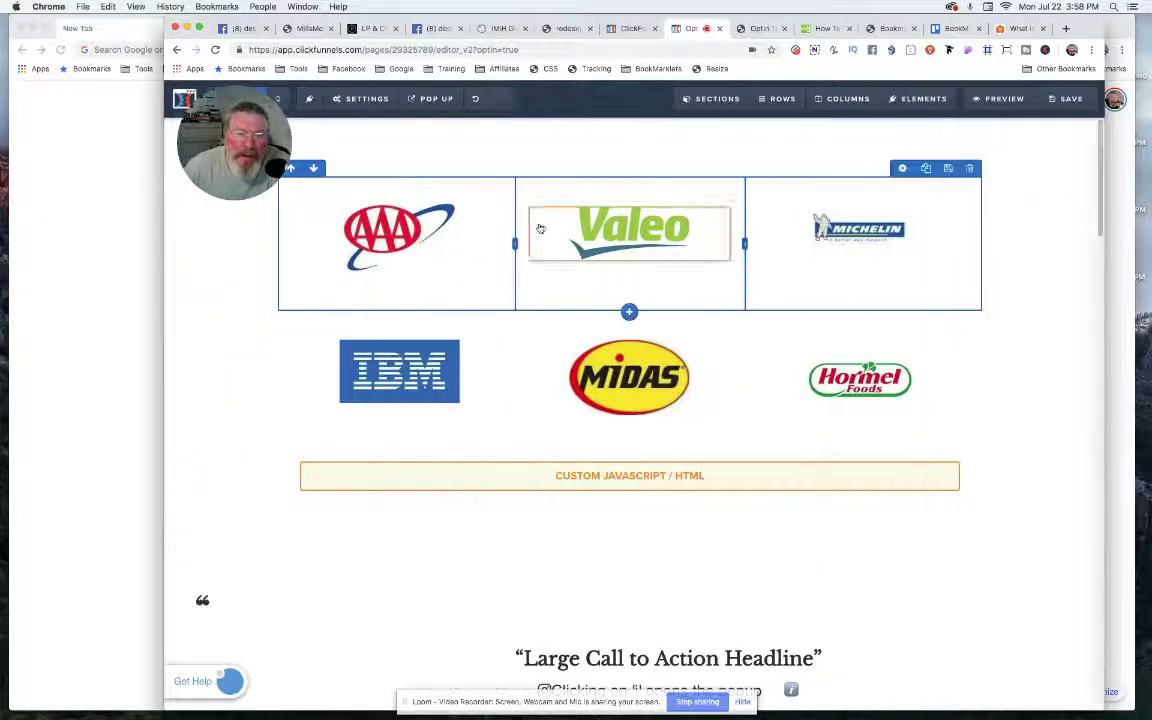
Show the page preview and narrow the browser window to check how the logos stack, then widen it again
click(760, 32)
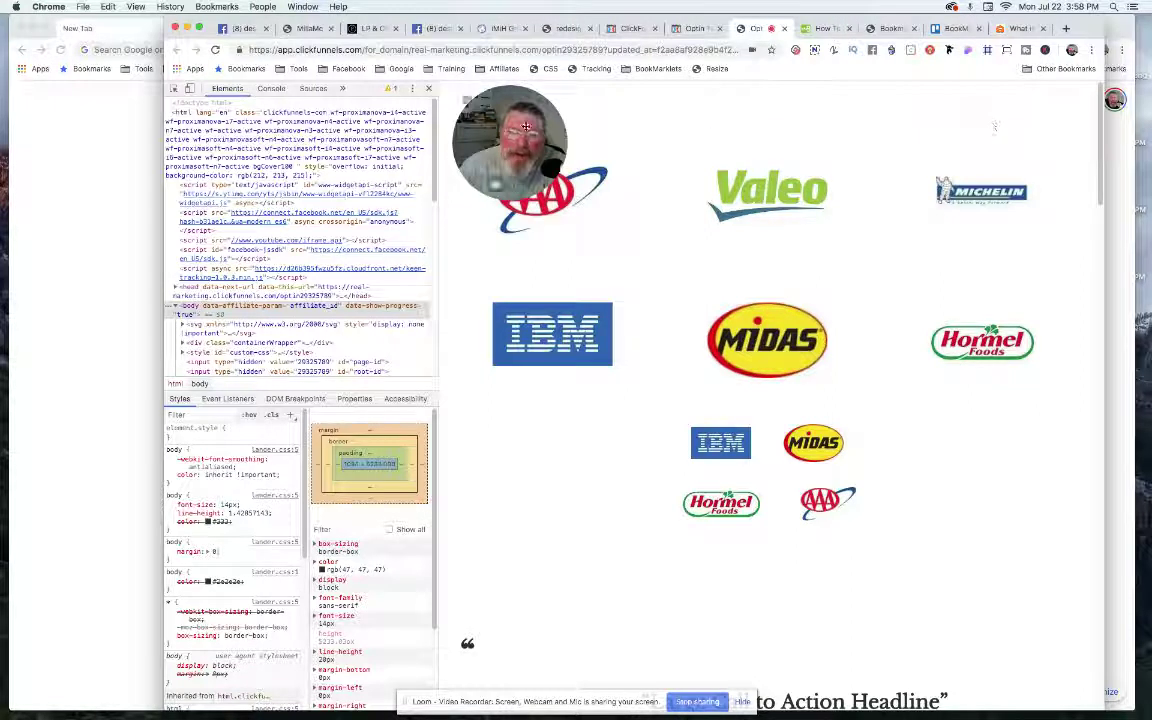
drag(525, 125, 445, 603)
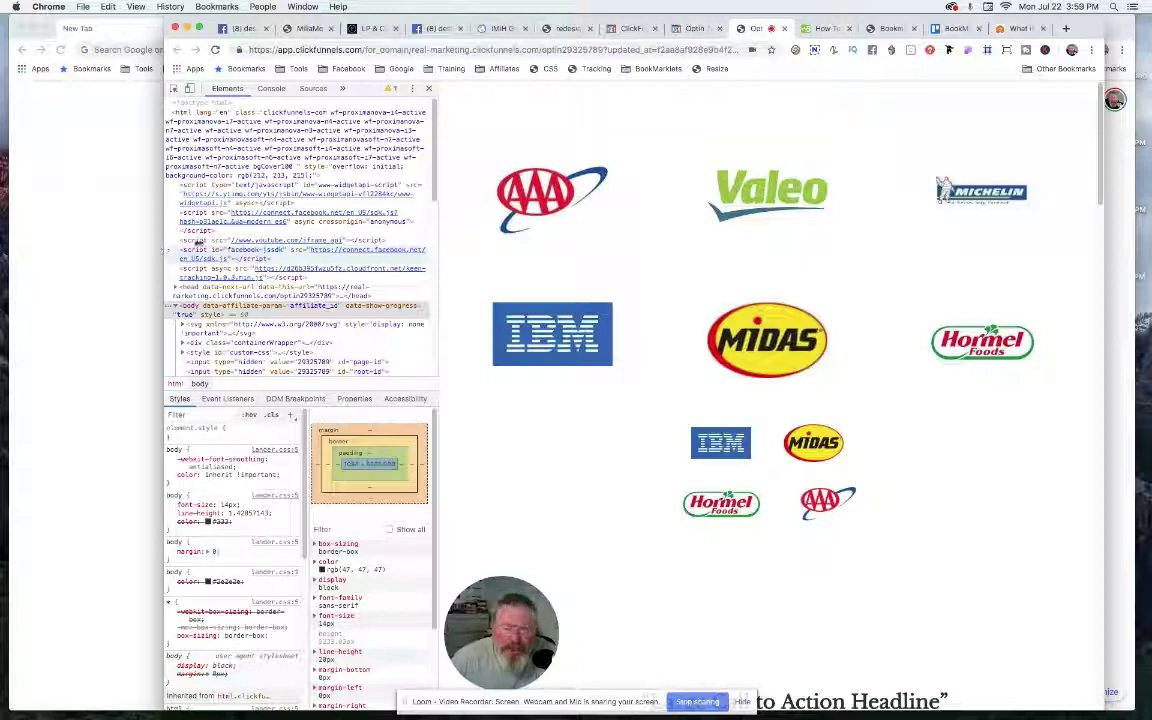
drag(164, 250, 208, 250)
drag(286, 237, 438, 225)
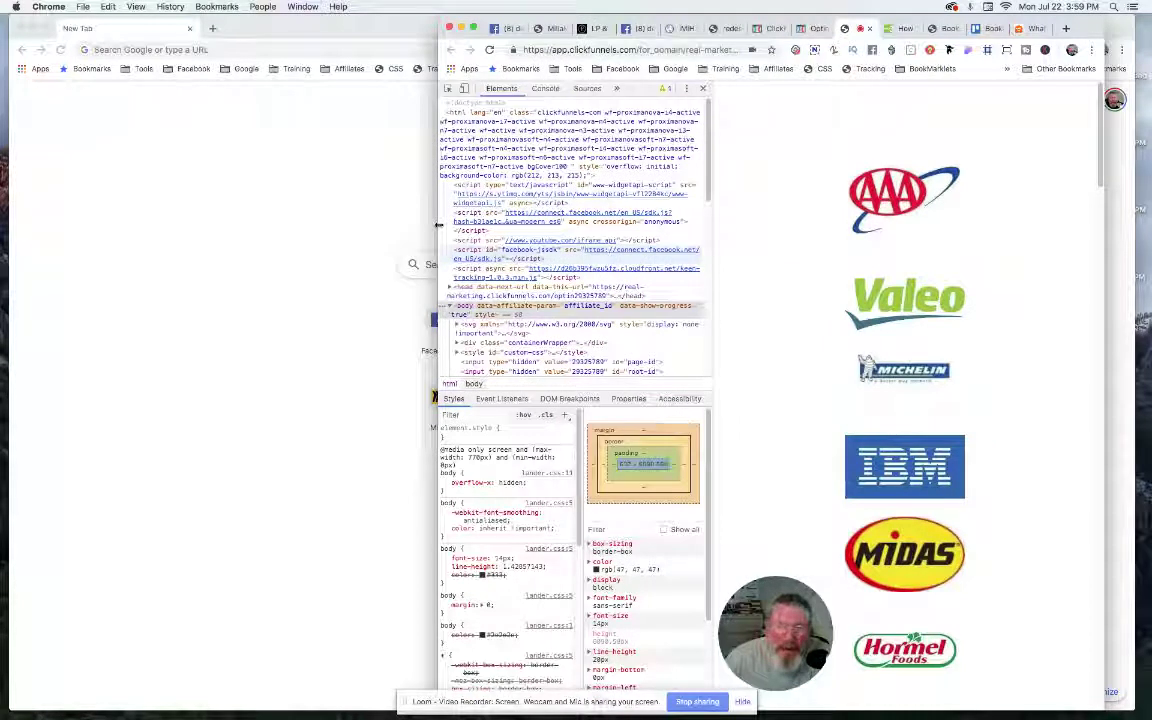
drag(438, 225, 167, 209)
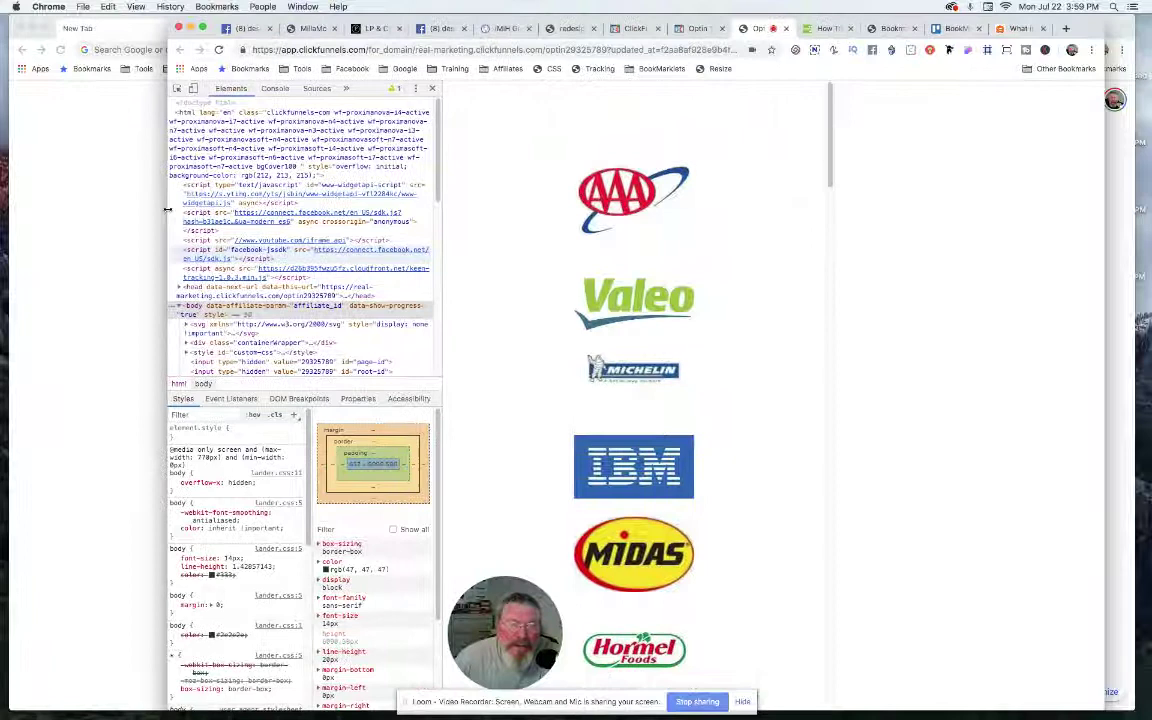
In the custom CSS, uncomment the width: 33.333% !important and float: left !important lines of the .col-md-4 rule, and save the page
click(692, 29)
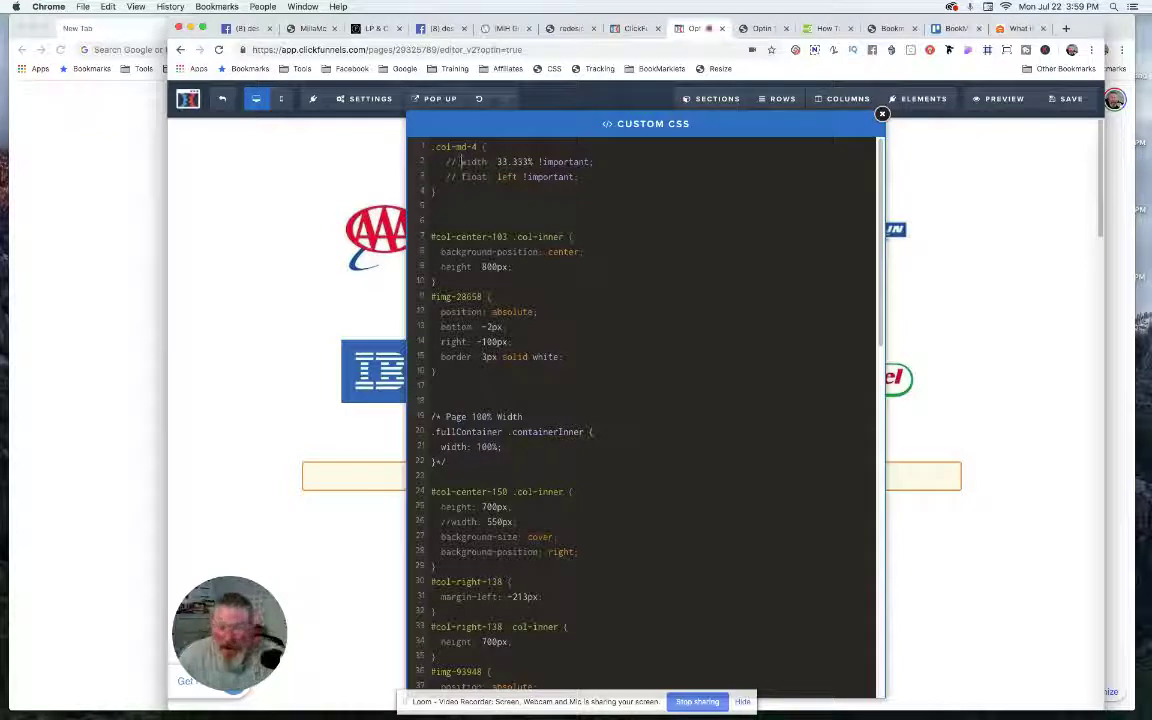
click(449, 161)
key(BackSpace)
text(/)
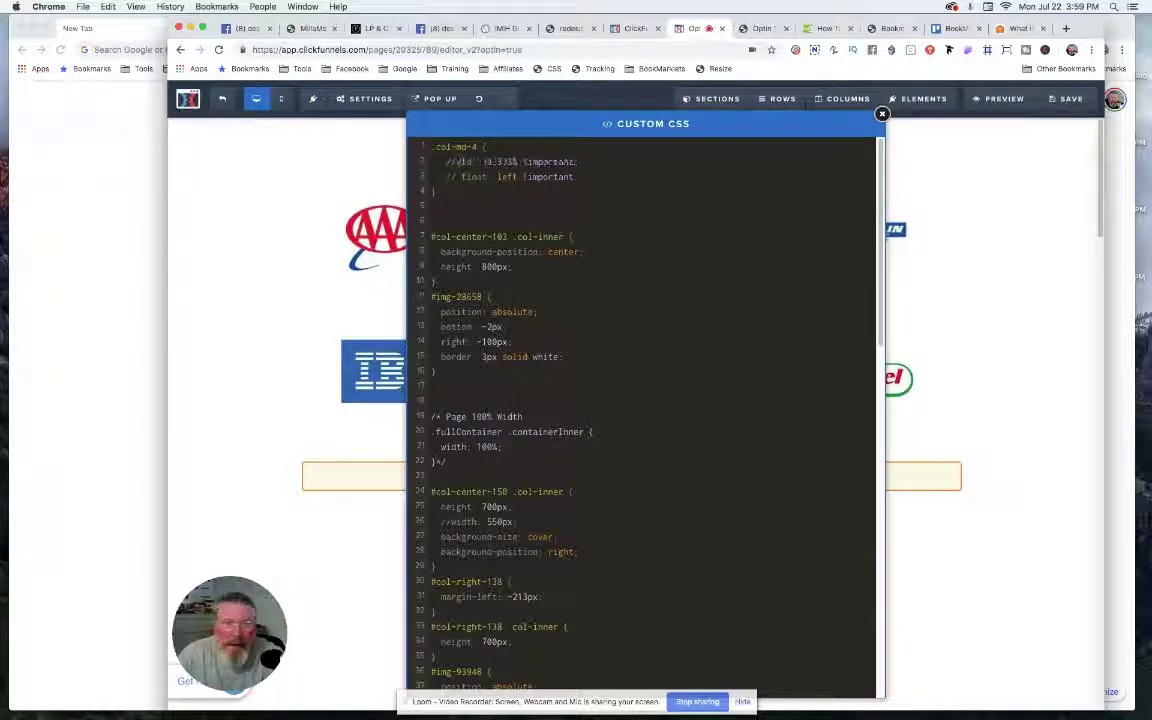
key(BackSpace)
key(BackSpace)
key(BackSpace)
key(BackSpace)
key(BackSpace)
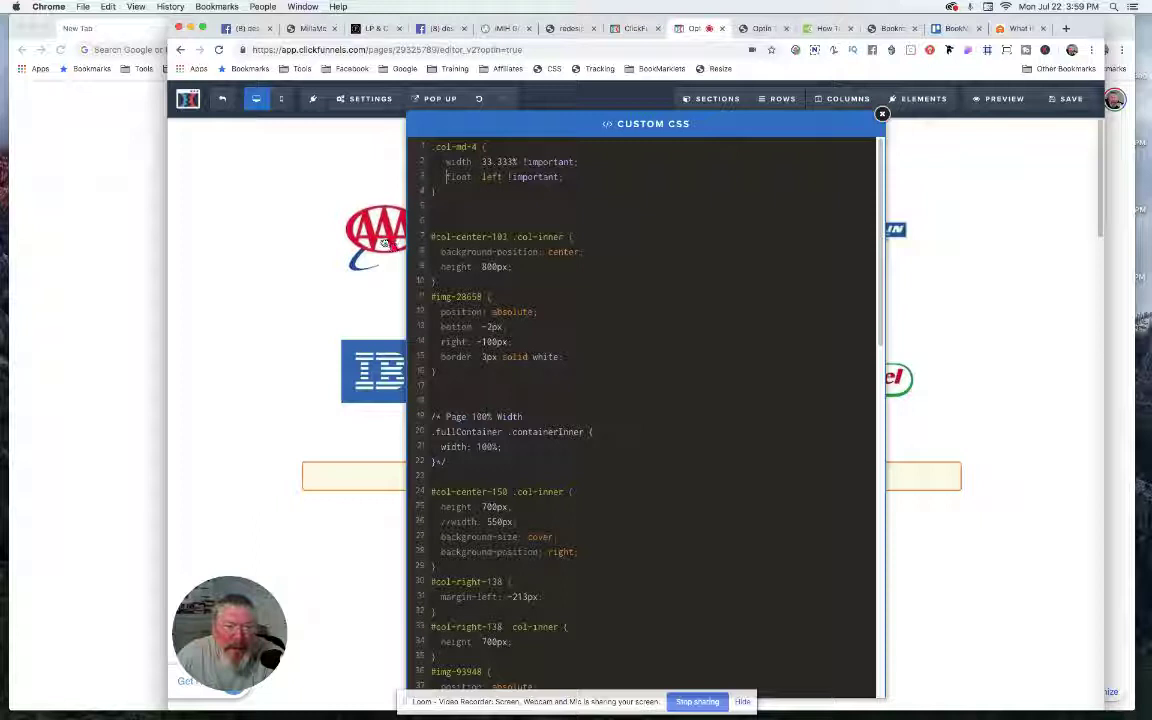
key(Down)
key(Down)
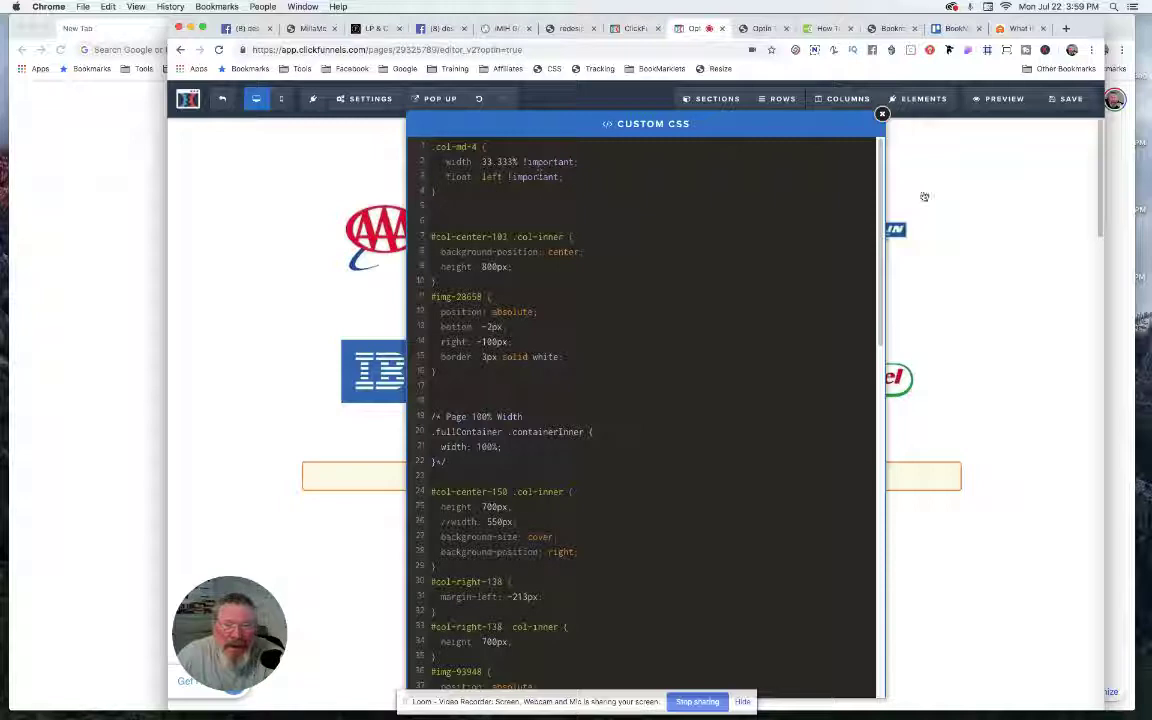
click(1073, 104)
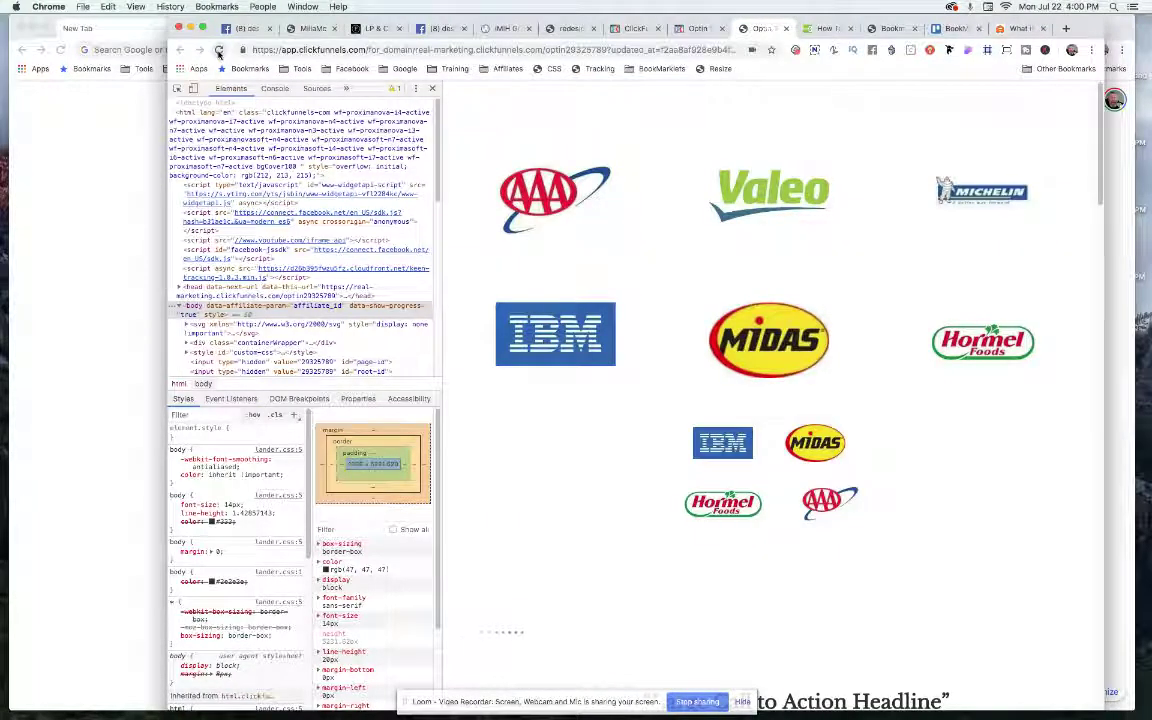
Reload the preview and resize the browser window through several narrower widths to check the three-column logo layout
click(219, 52)
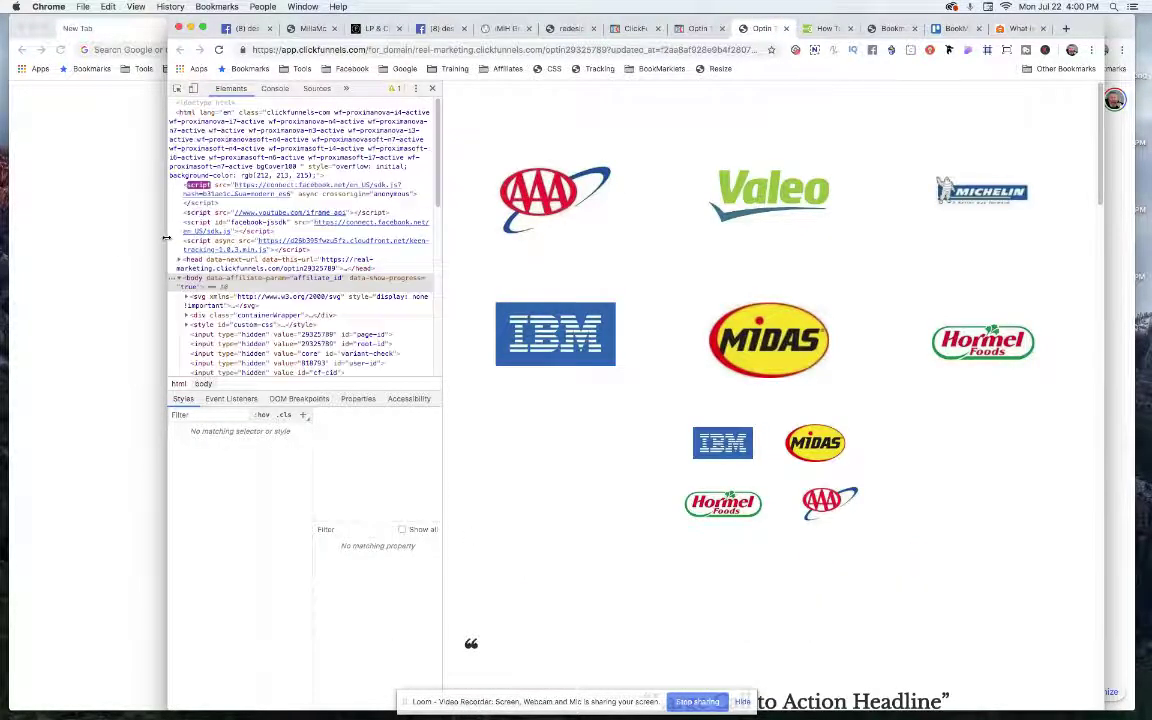
drag(181, 234, 344, 224)
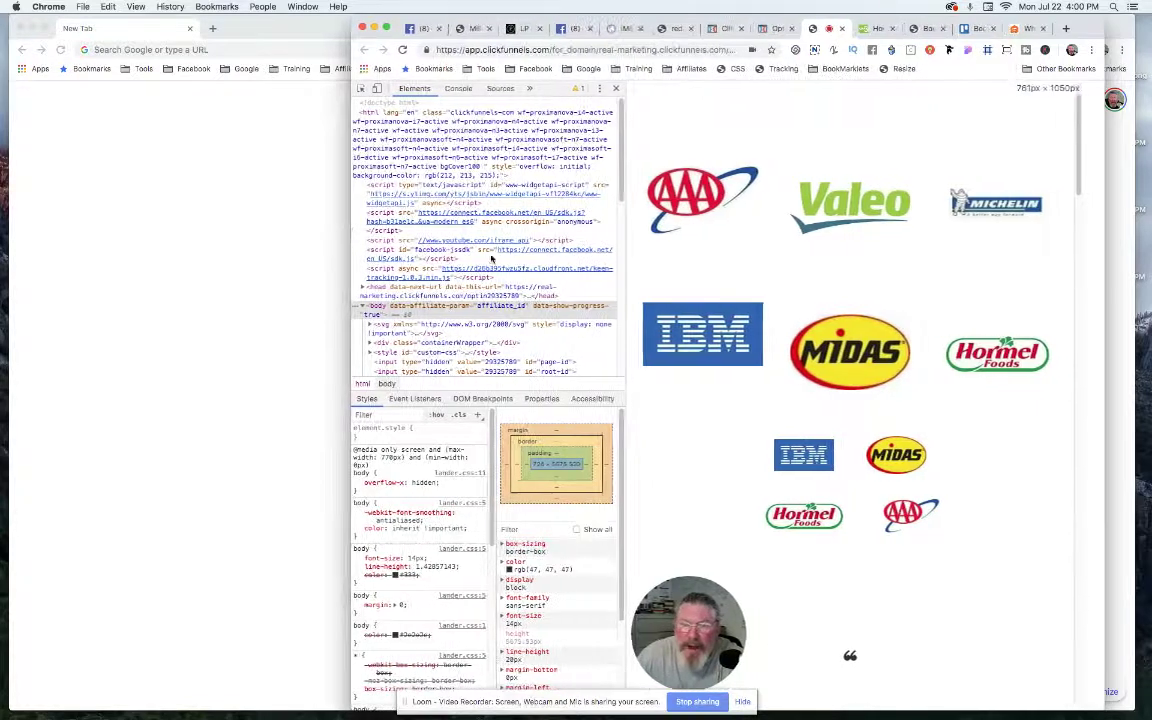
drag(685, 200, 709, 190)
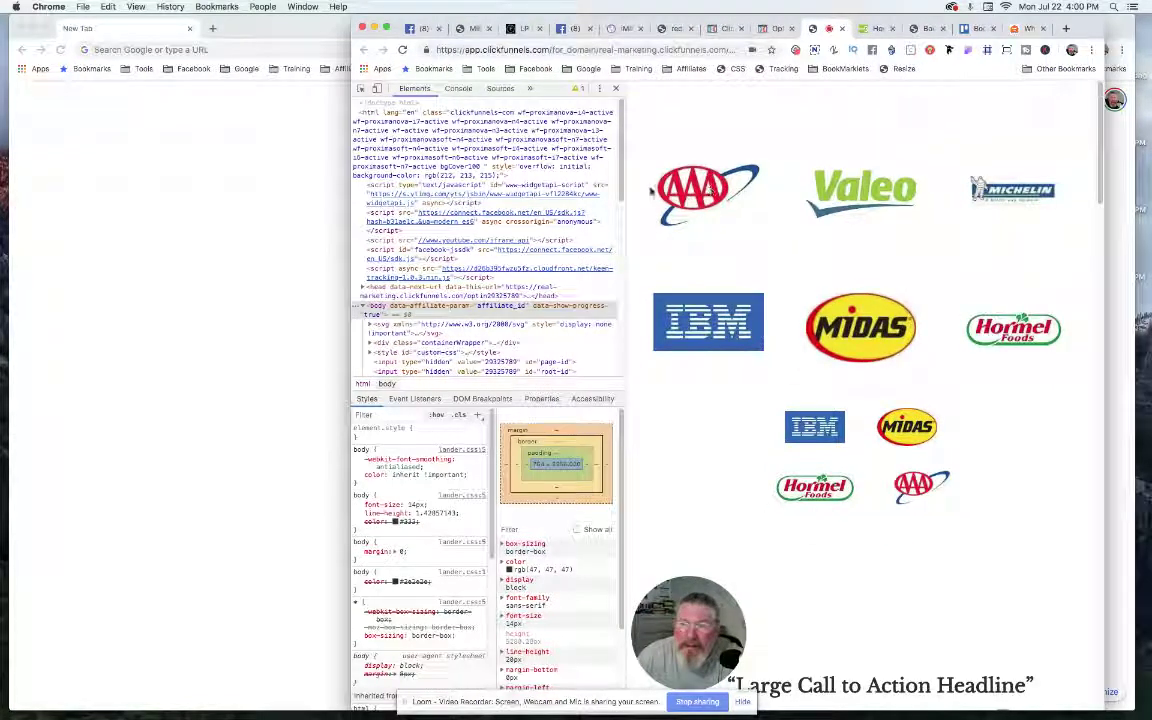
drag(356, 222, 483, 213)
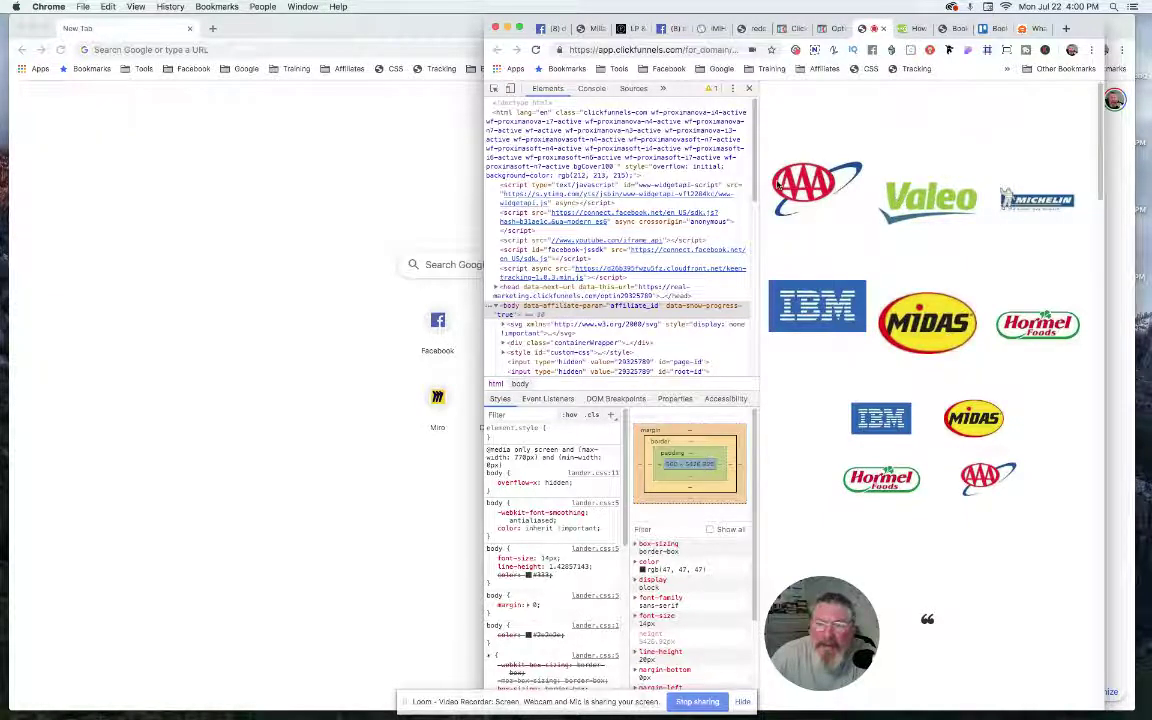
drag(455, 209, 185, 209)
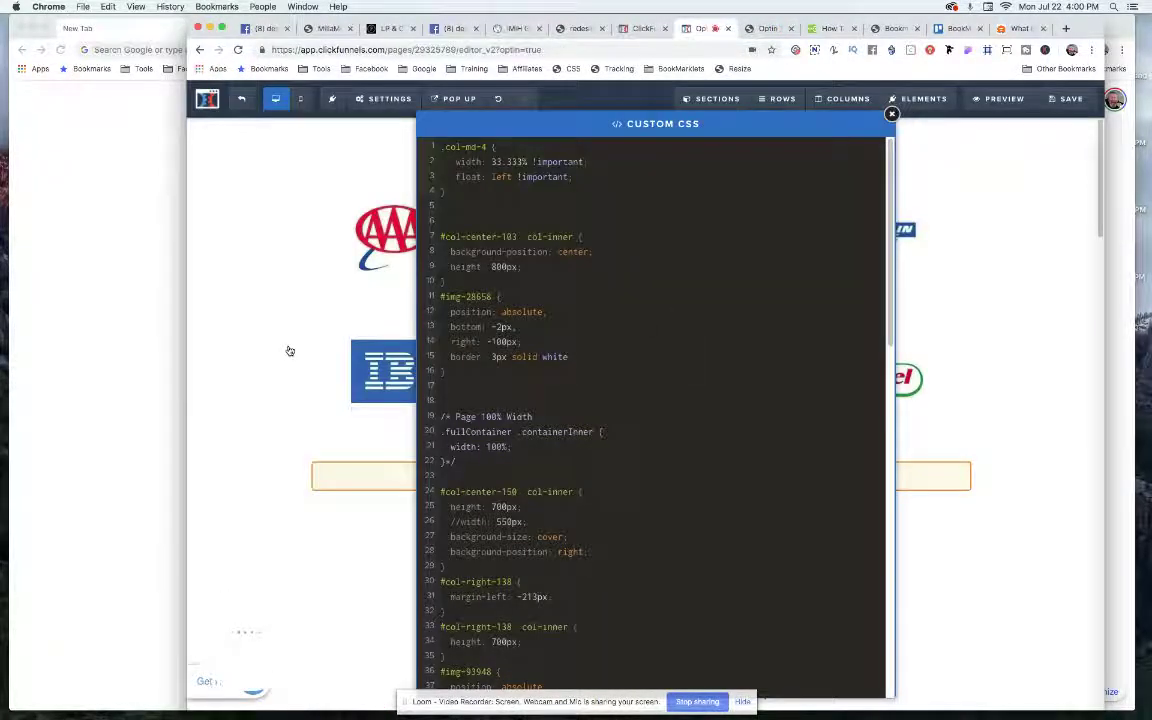
Return to the page editor without the custom CSS and view the IBM logo's image settings
click(289, 351)
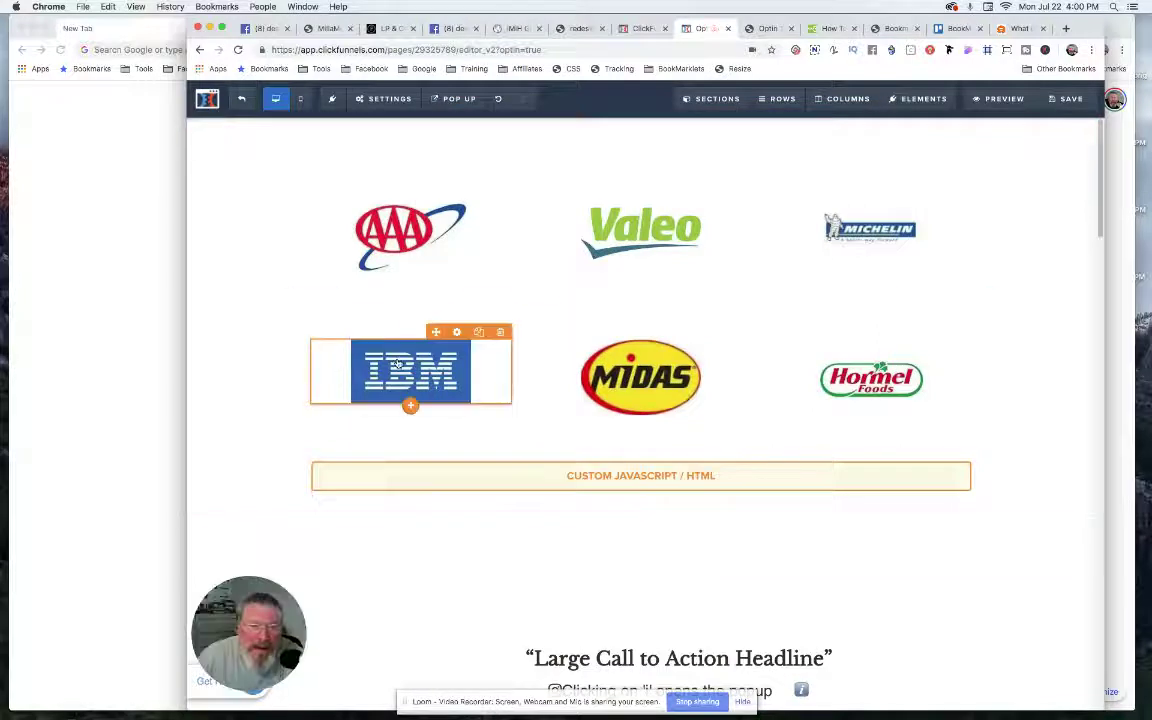
click(398, 364)
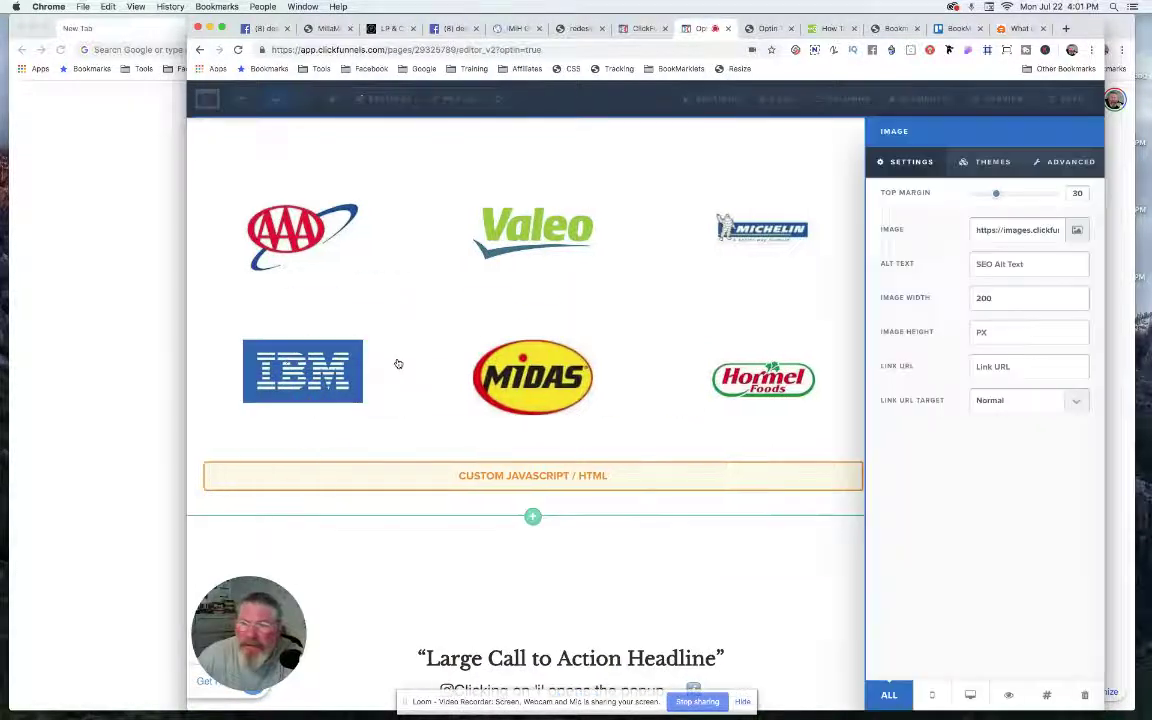
click(600, 316)
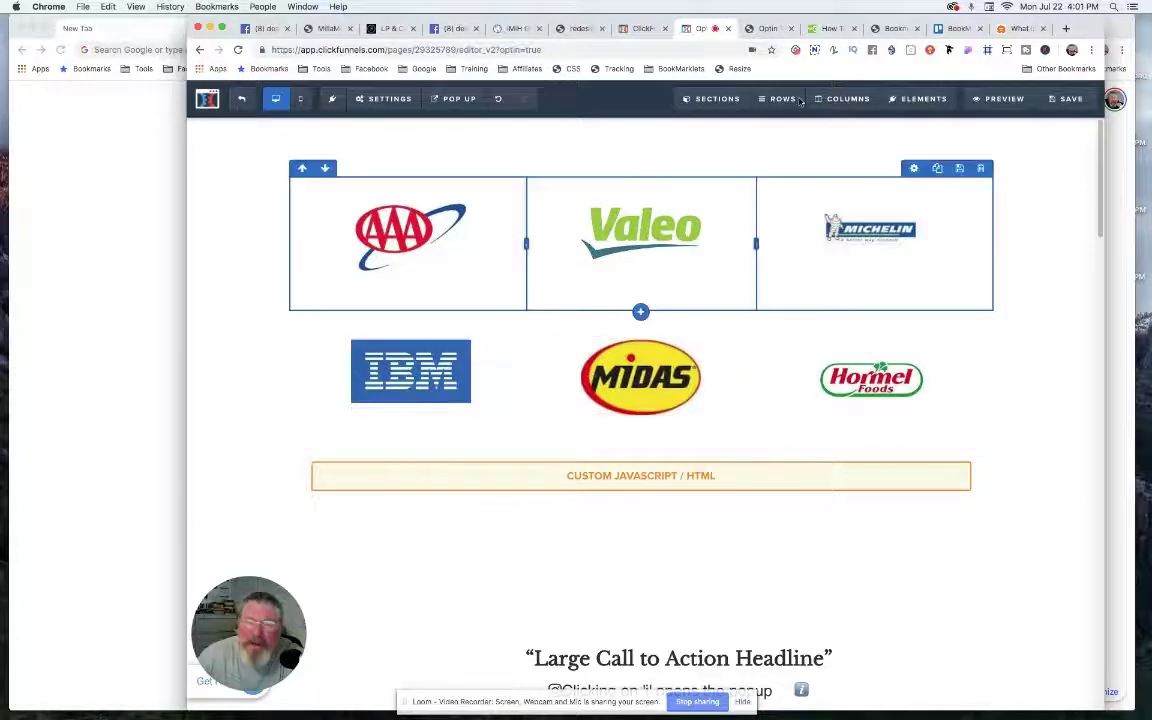
Reload the preview, check it at a narrower width, and inspect the IBM logo's image and wrapper code
click(767, 28)
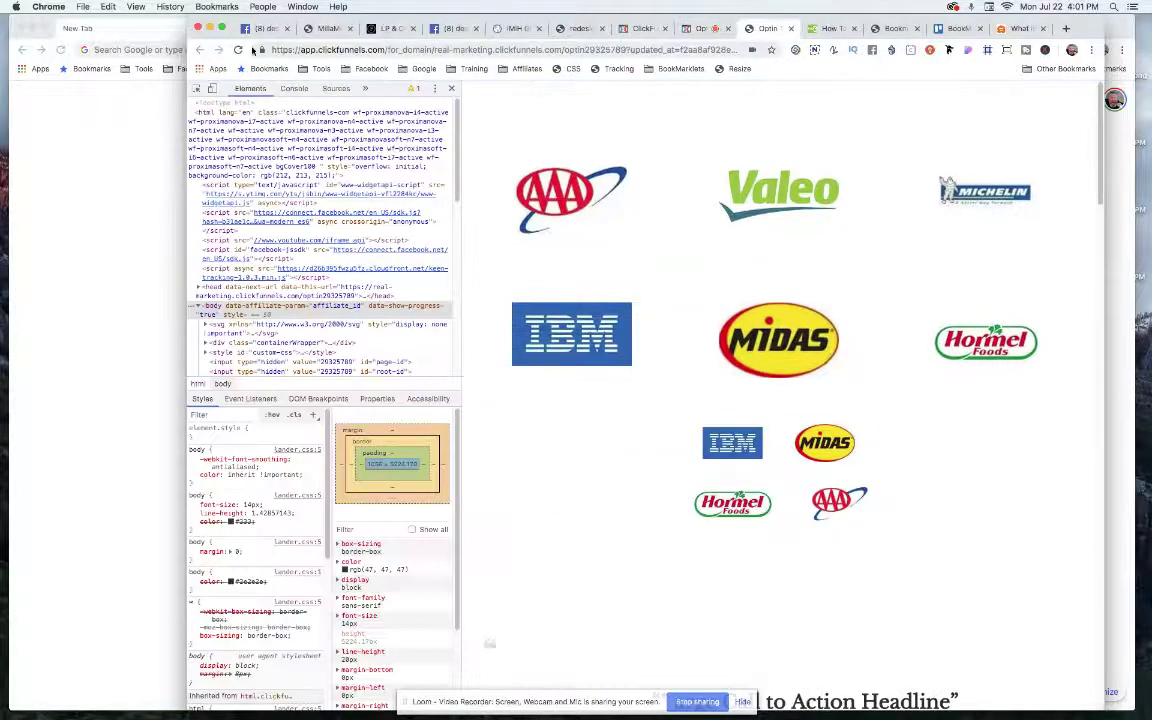
click(238, 50)
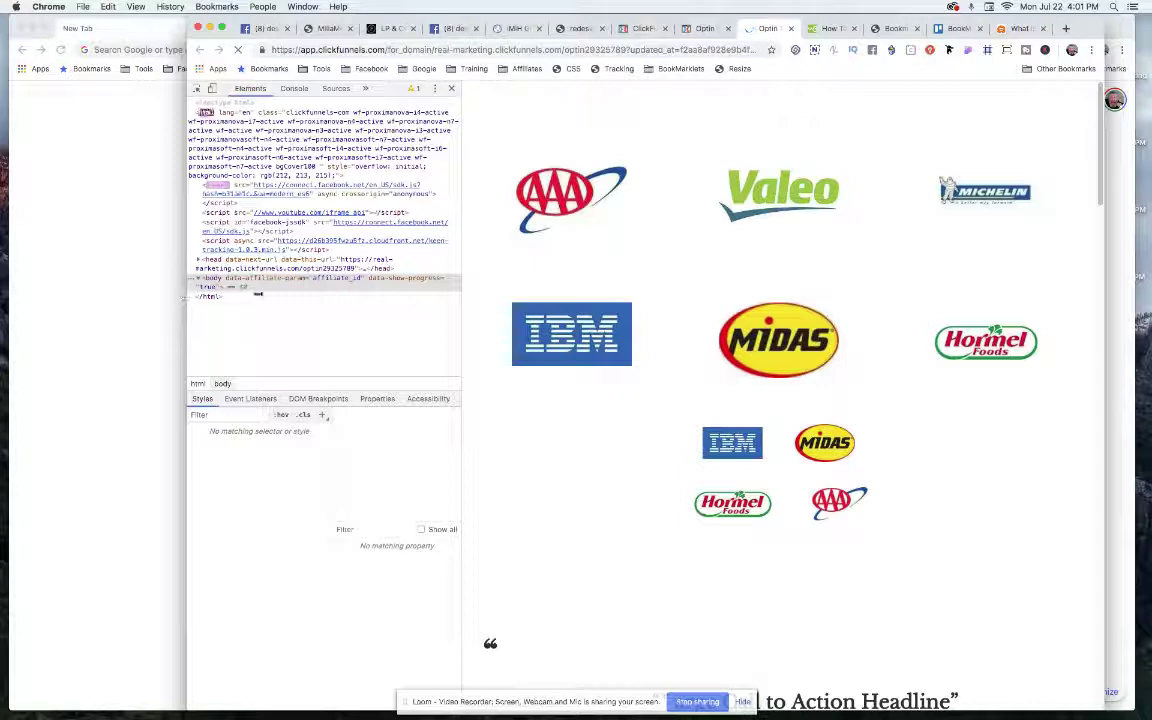
drag(185, 296, 234, 295)
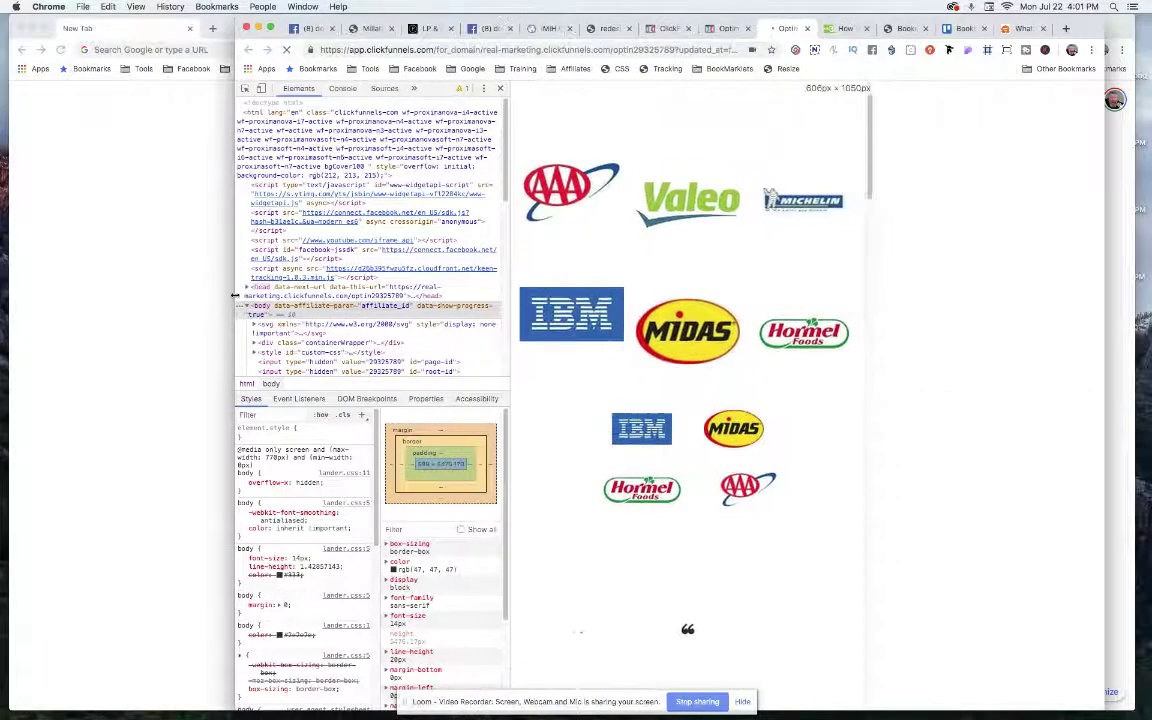
right_click(566, 316)
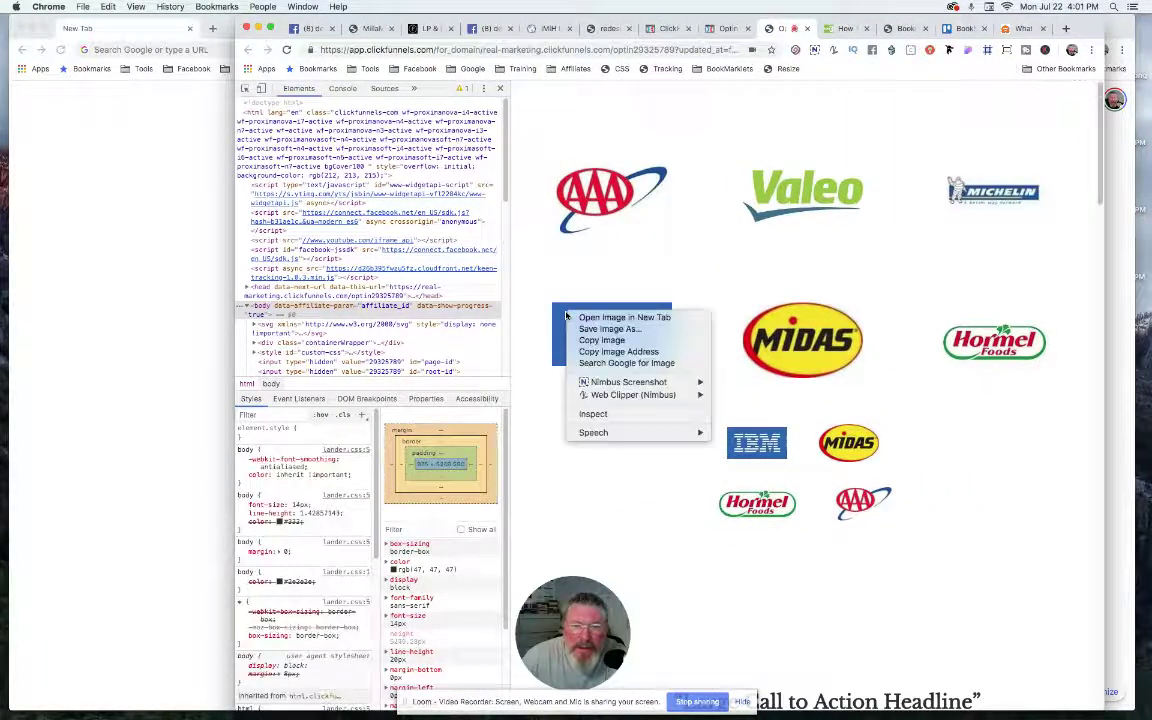
click(600, 414)
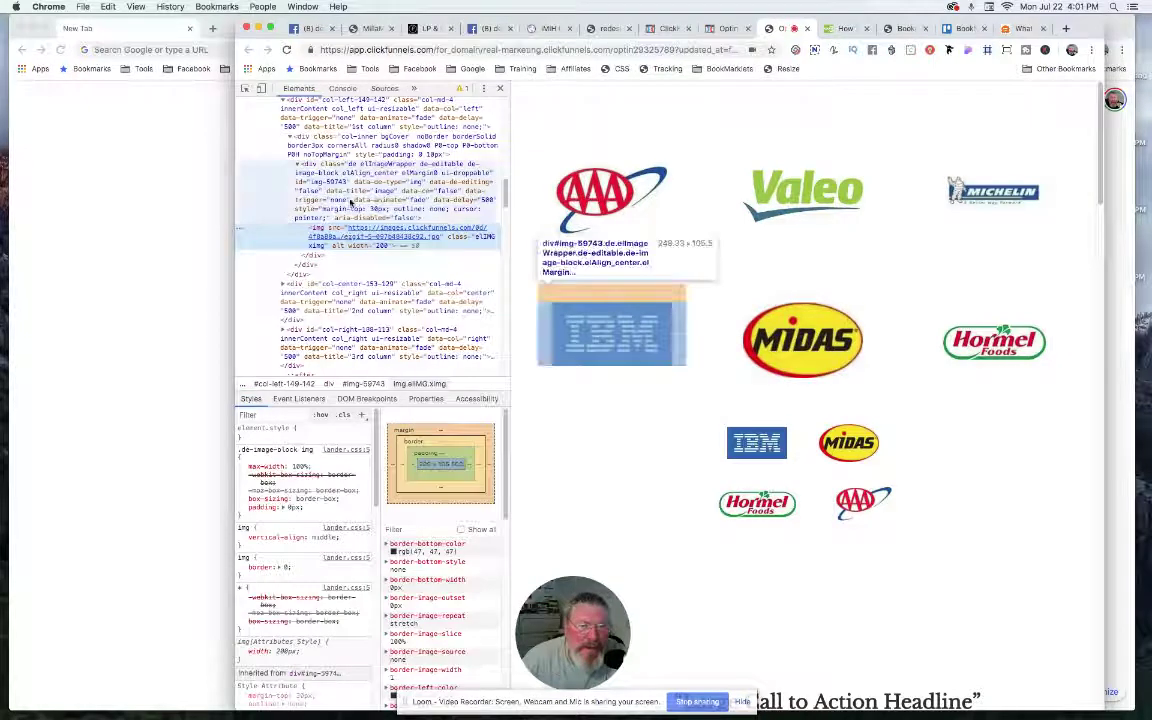
click(350, 203)
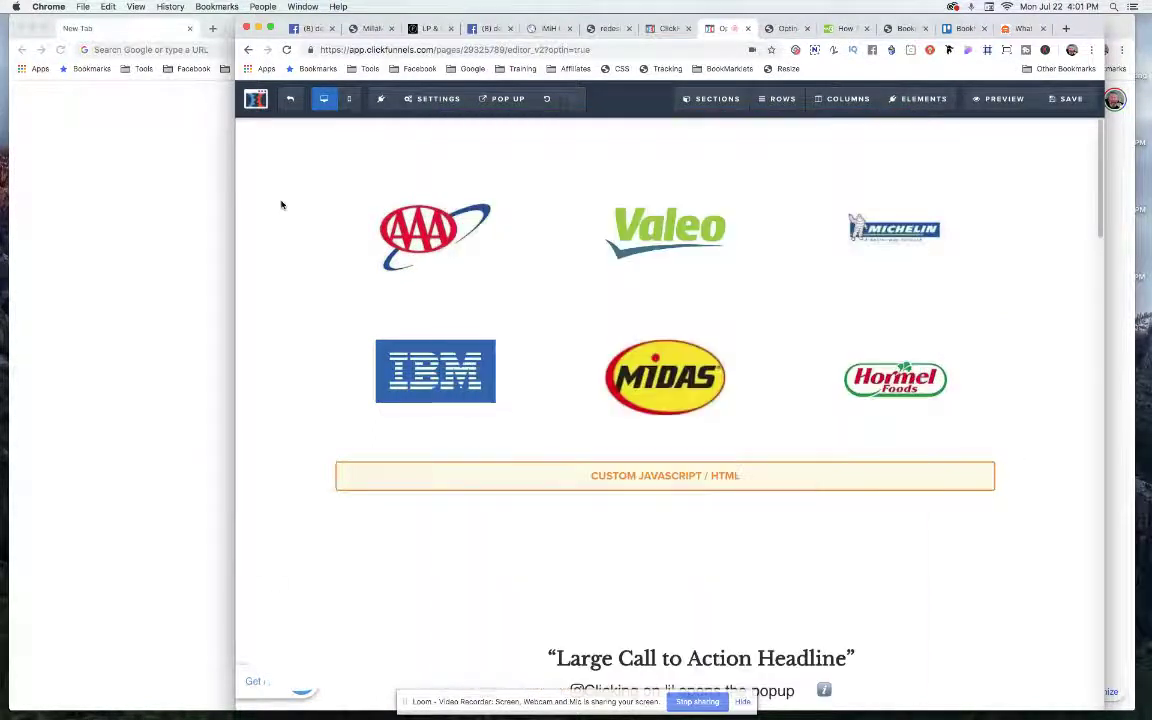
Open the code editor of the Custom JavaScript / HTML element below the logos and enlarge it to read the logo code
click(280, 206)
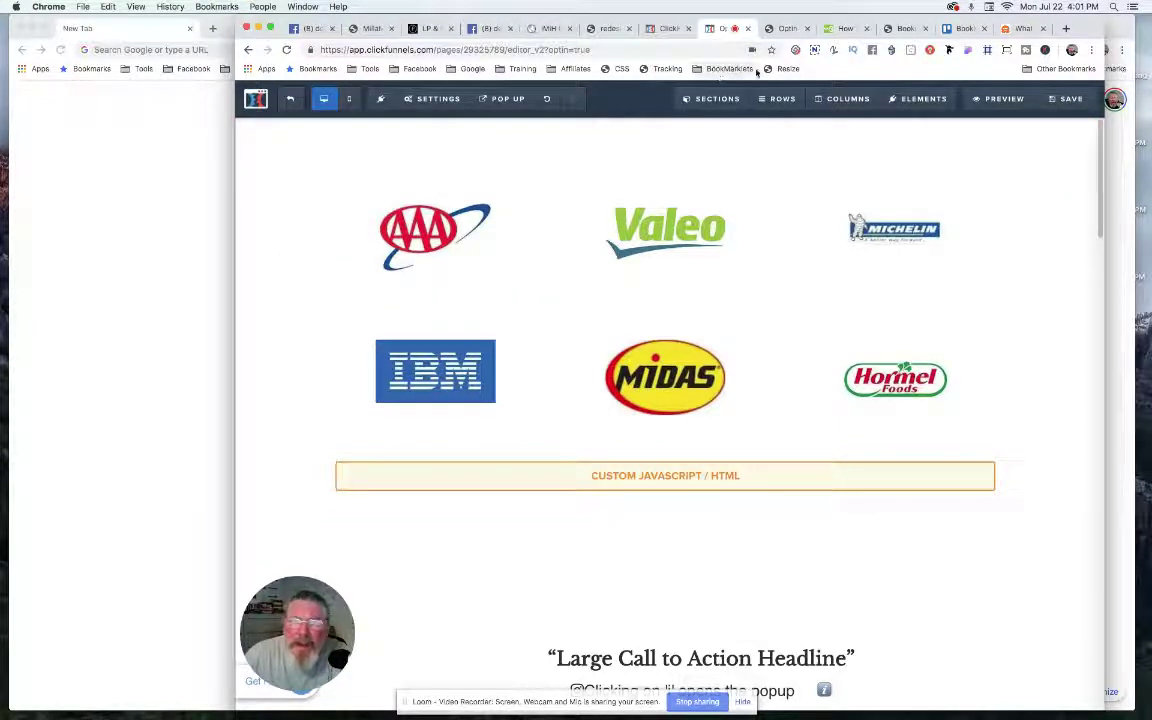
click(668, 479)
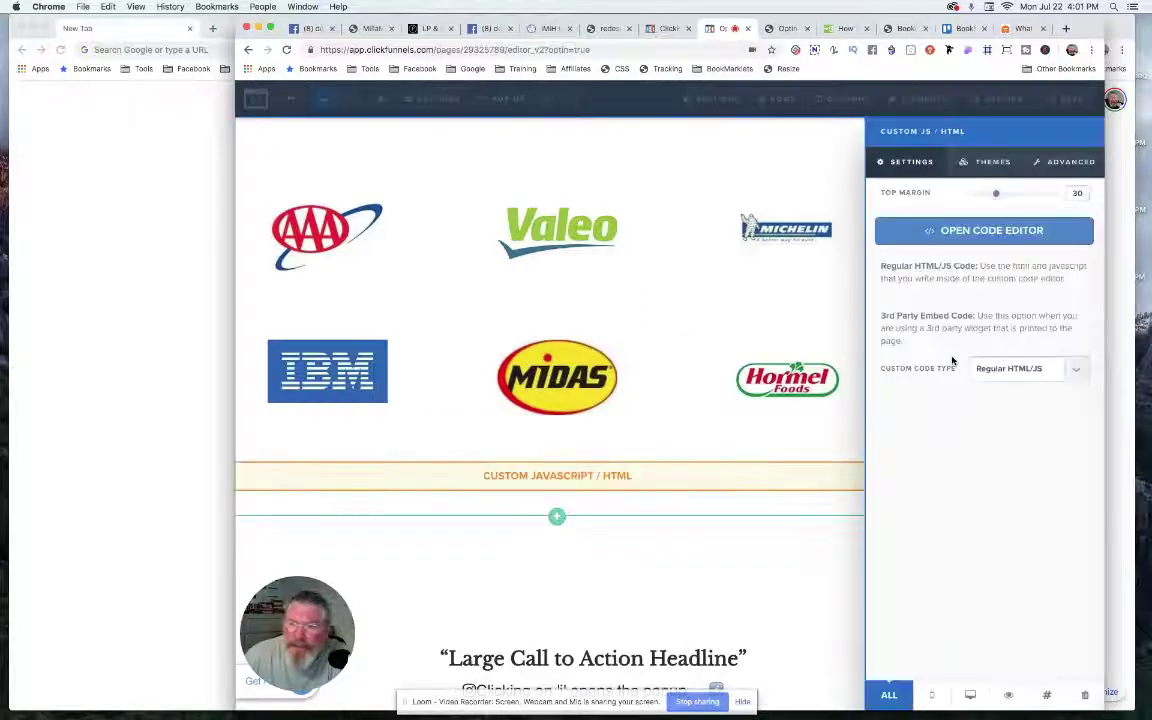
click(970, 231)
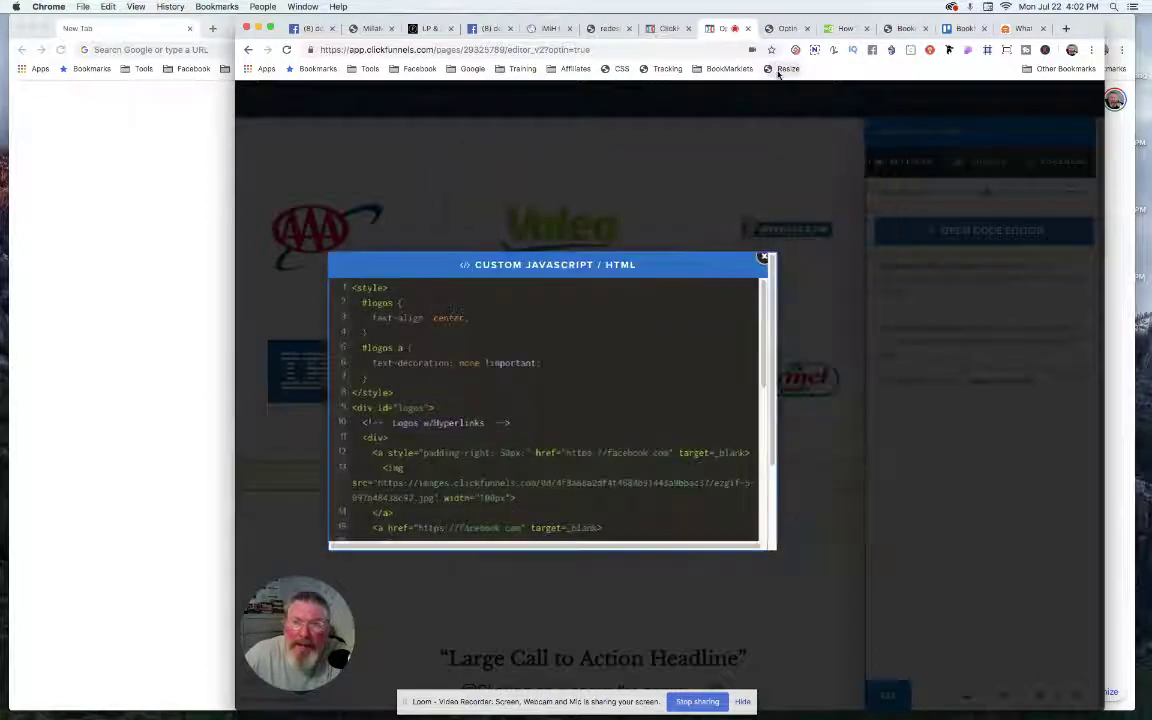
drag(779, 550, 1036, 667)
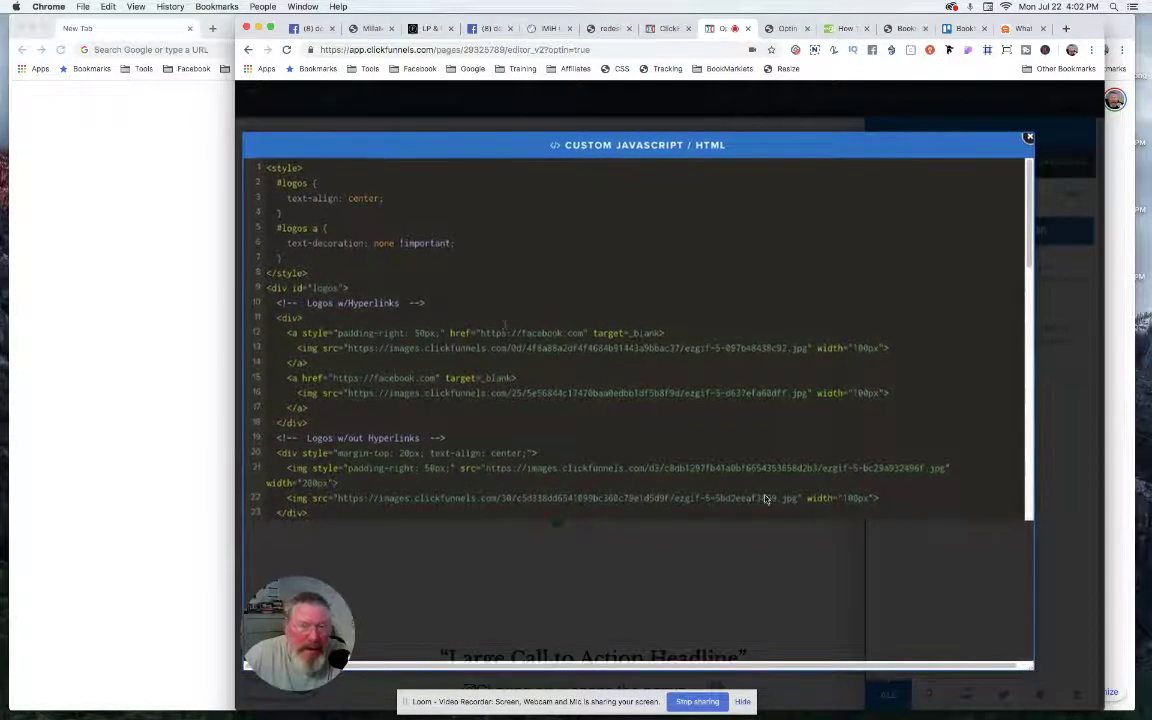
drag(174, 97, 123, 97)
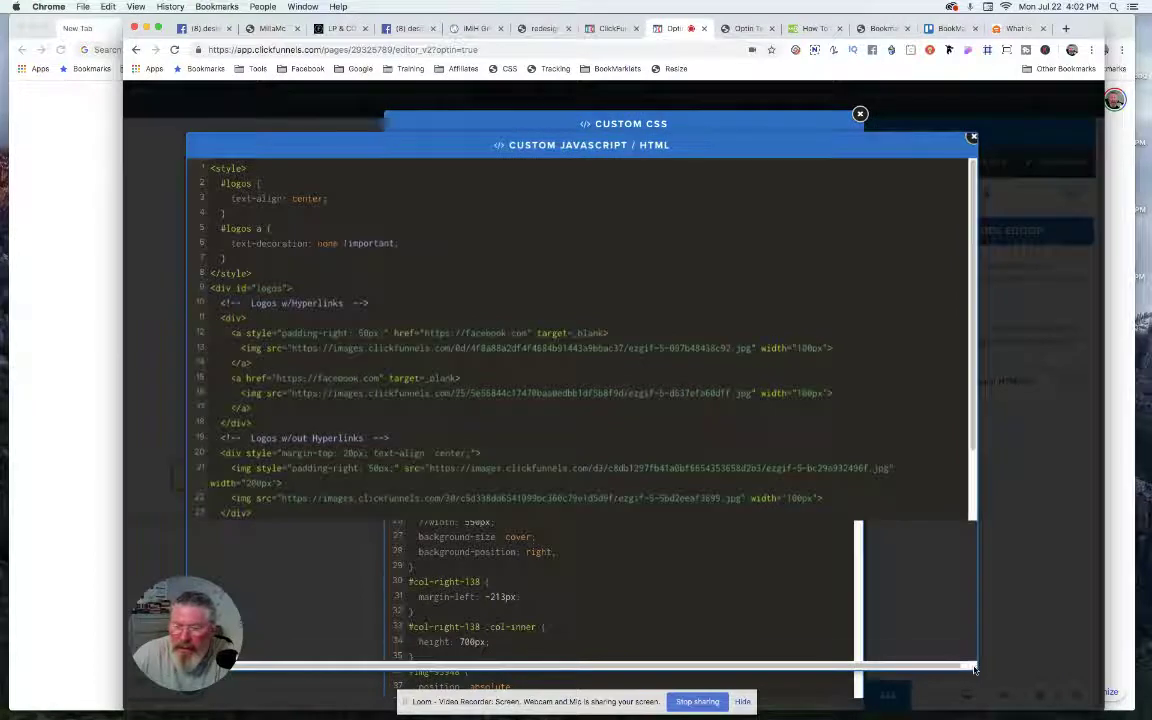
drag(970, 669, 1052, 648)
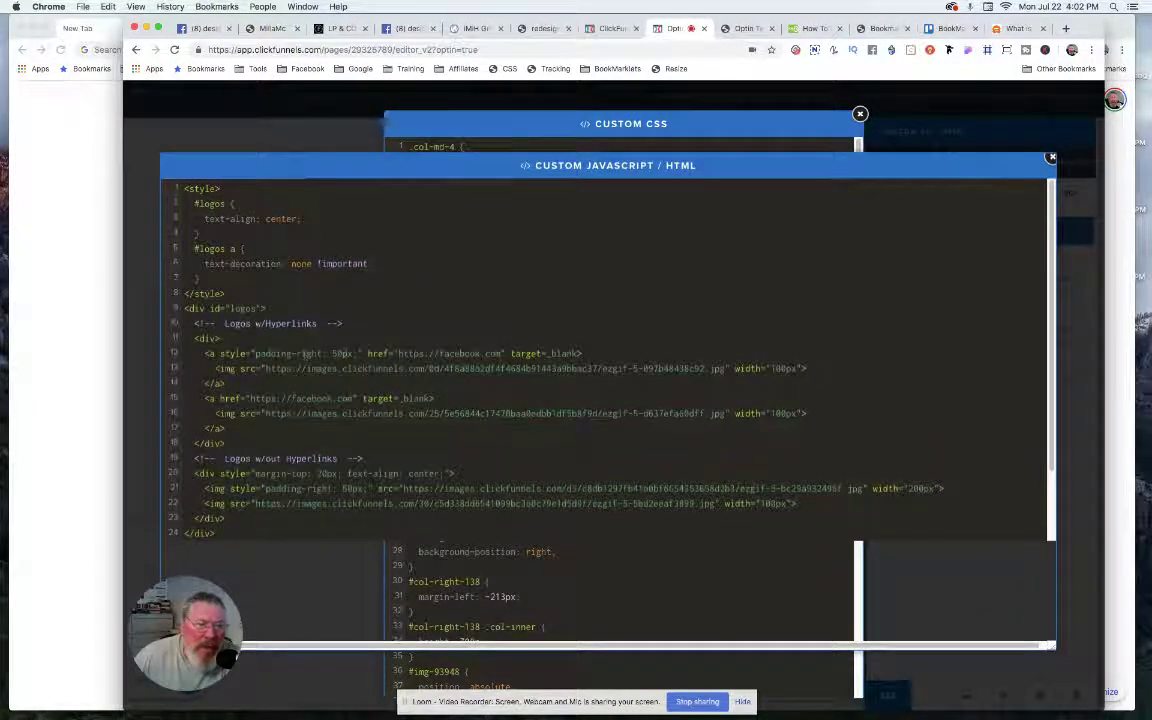
Examine the custom HTML for the logos with and without hyperlinks and the commented-out icon code, and close both code editors
scroll(305, 354, down, 10)
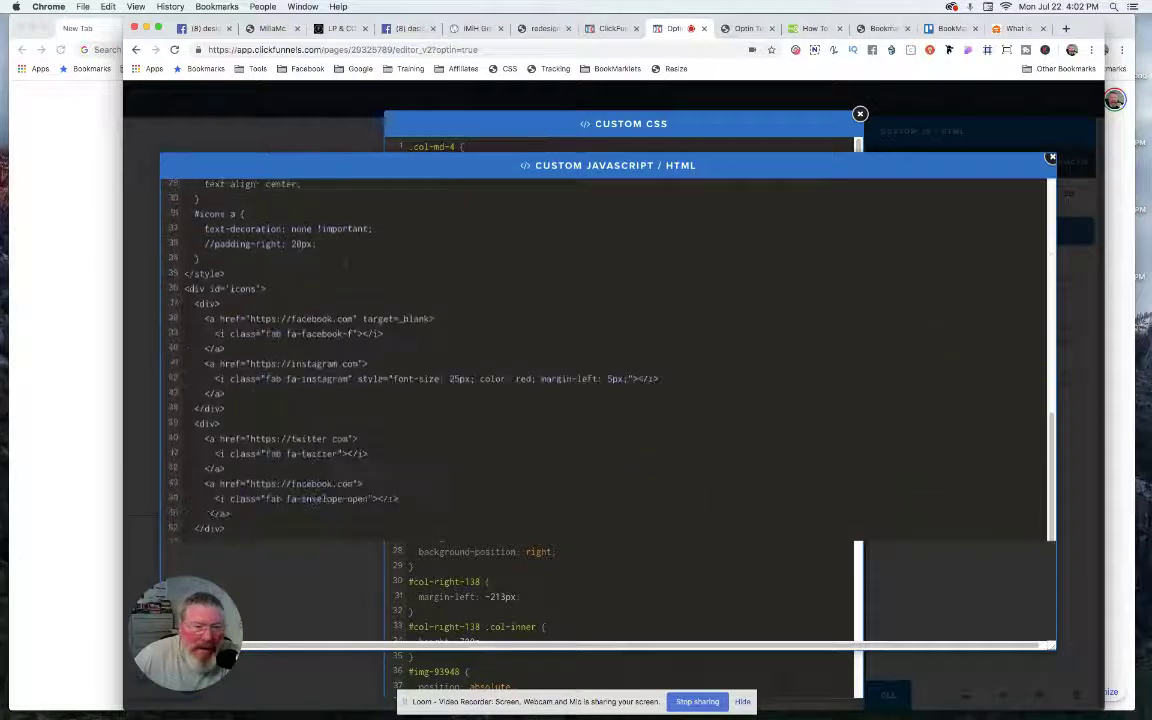
scroll(300, 262, down, 2)
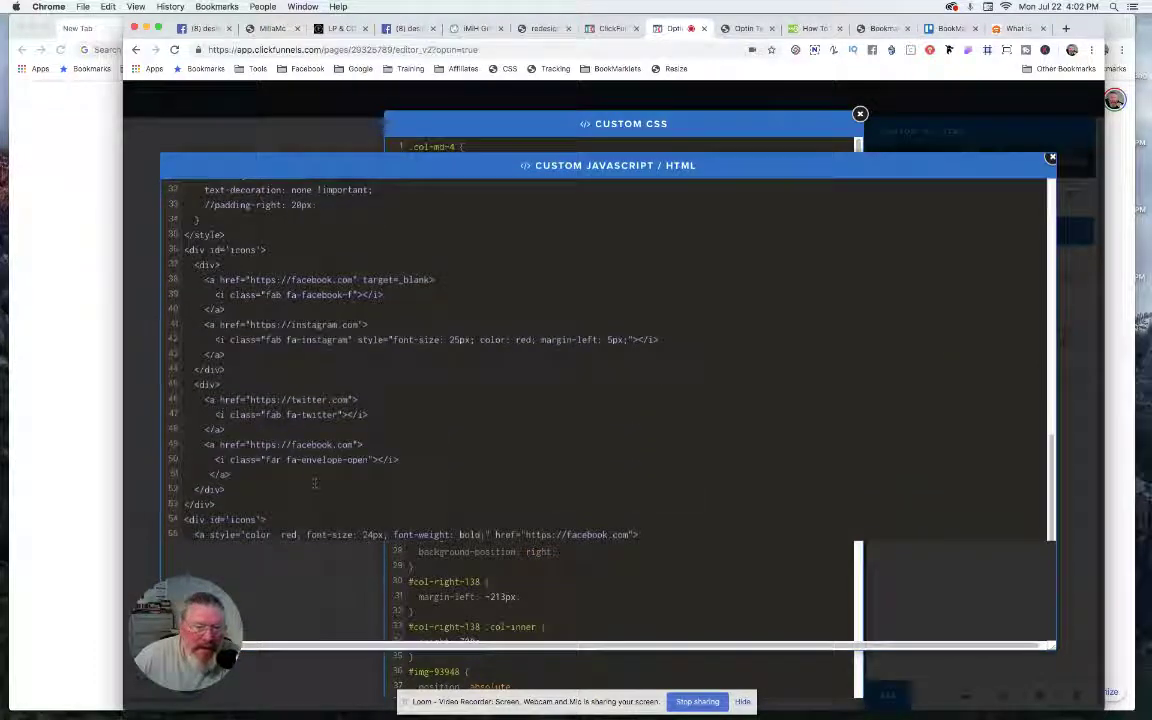
scroll(518, 424, up, 6)
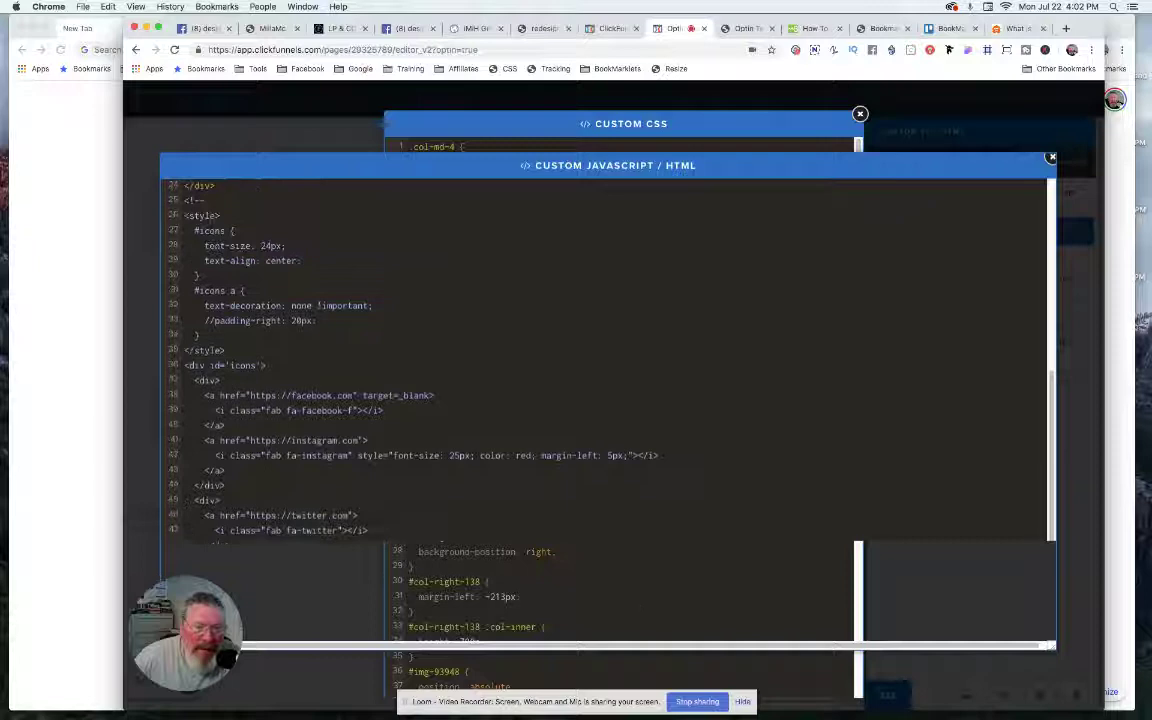
scroll(518, 424, up, 2)
scroll(518, 424, up, 2)
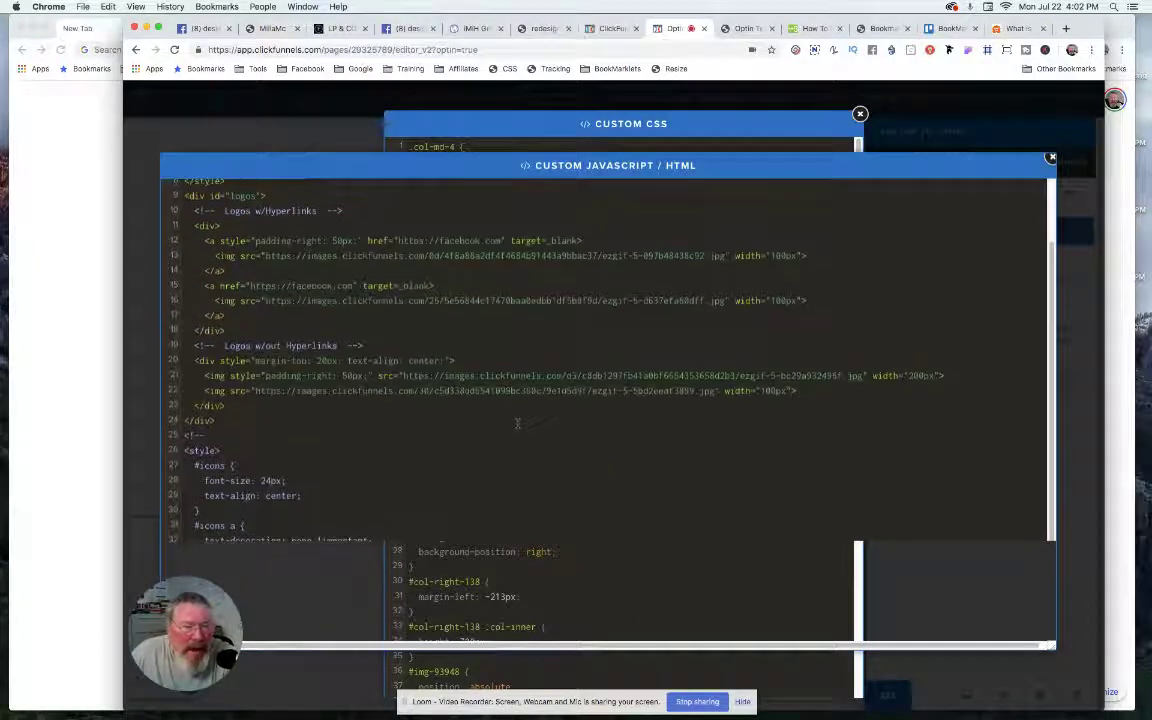
scroll(518, 424, up, 2)
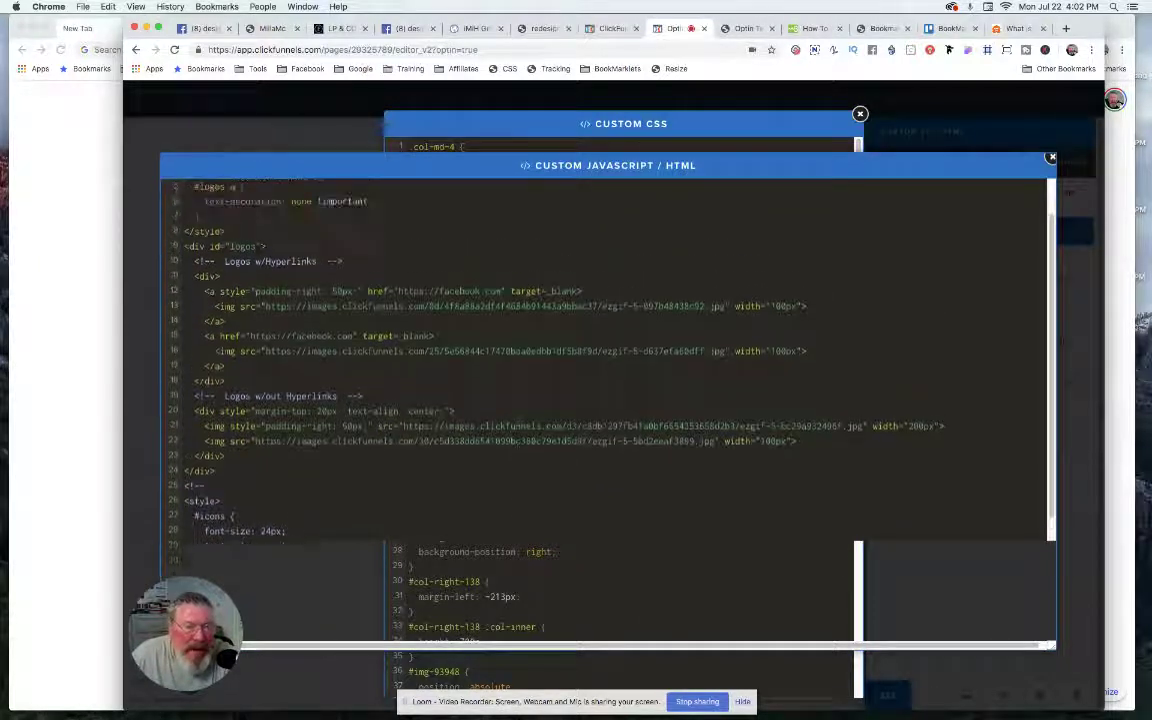
scroll(518, 424, up, 2)
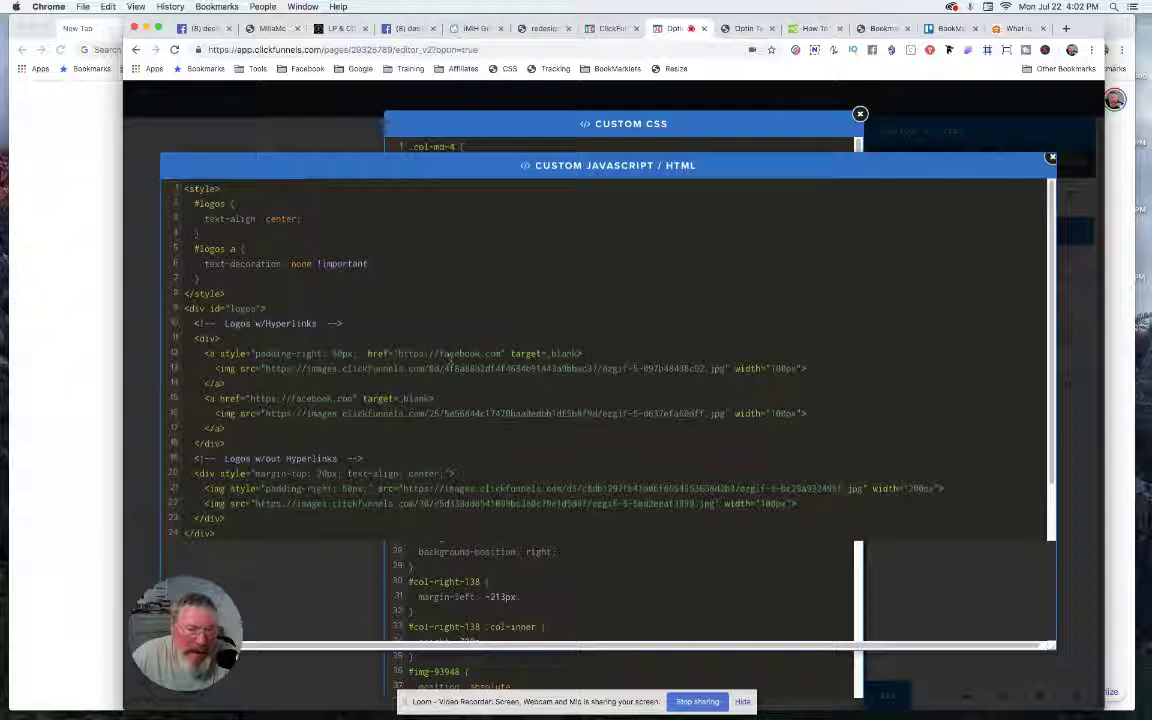
scroll(321, 340, down, 1)
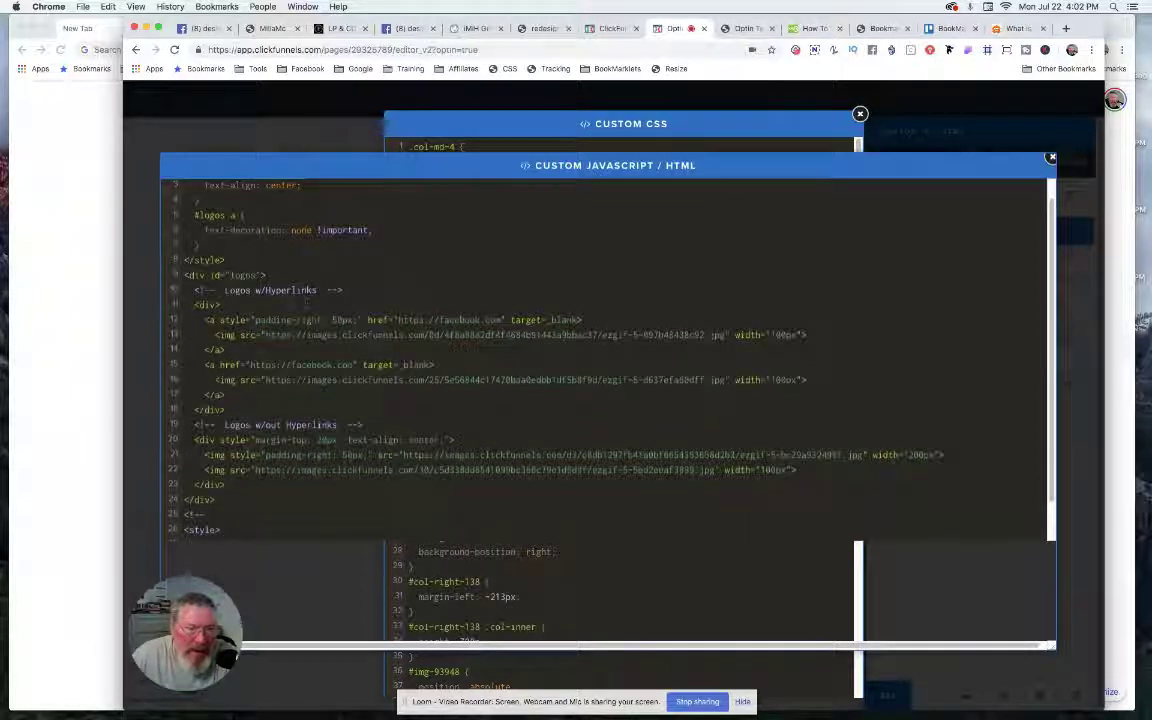
key(BackSpace)
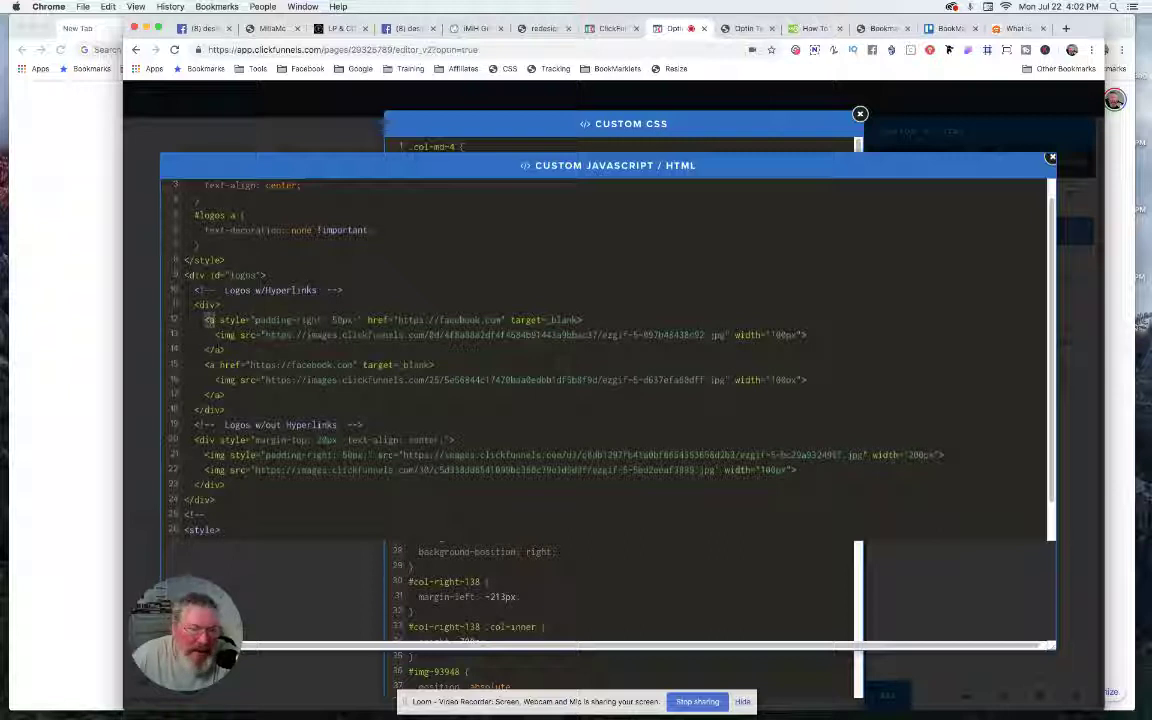
click(209, 320)
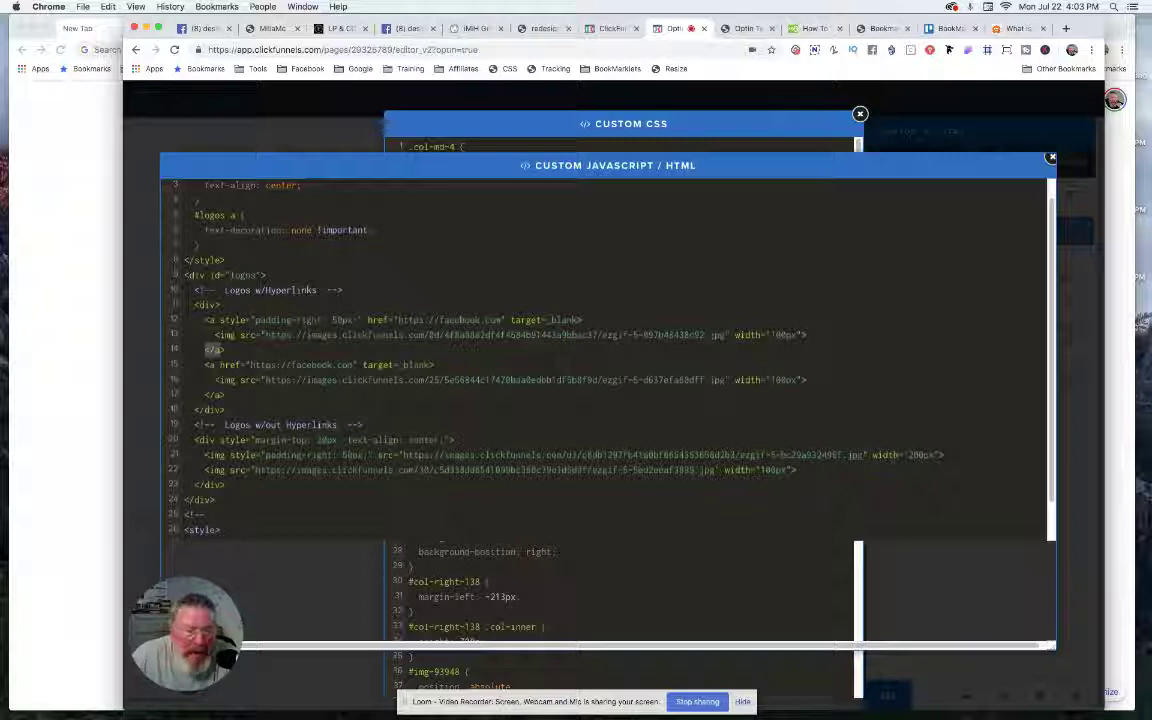
text(;)
key(BackSpace)
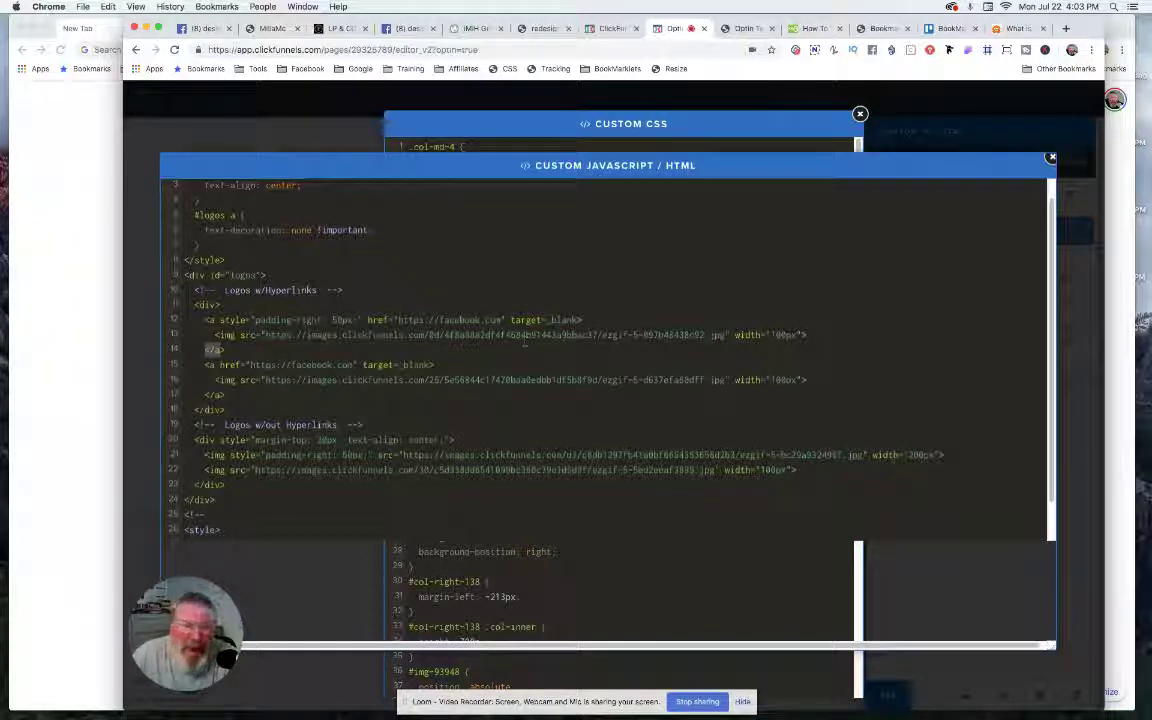
click(1081, 309)
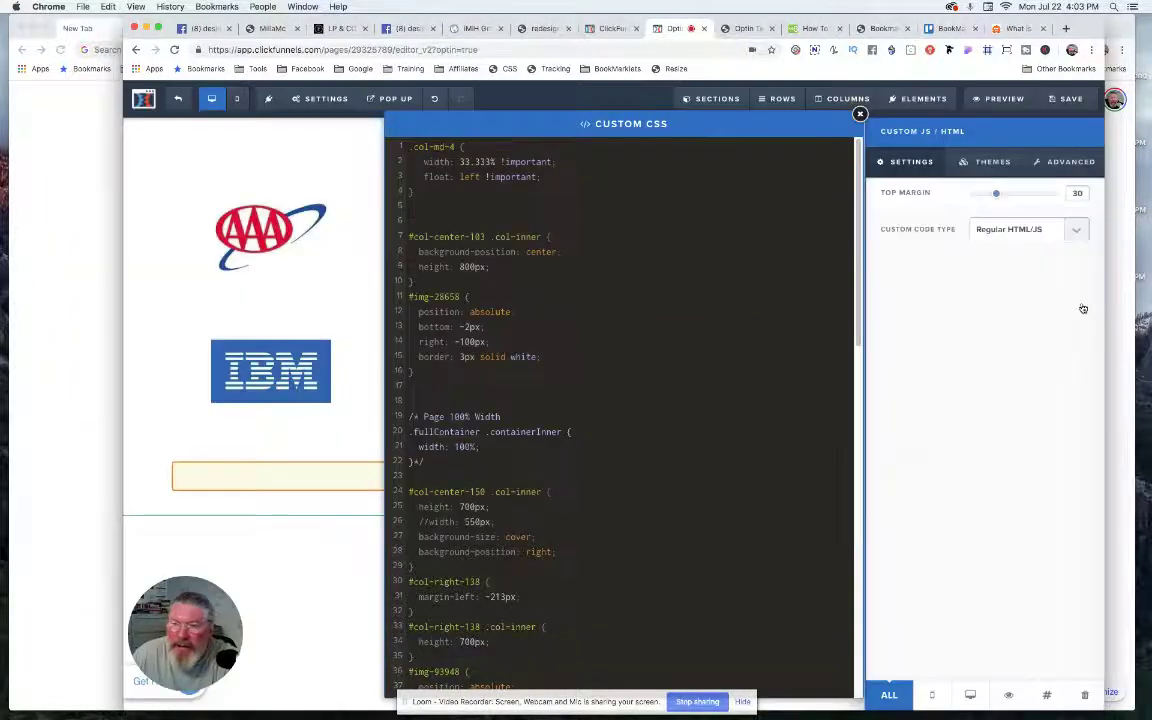
click(859, 114)
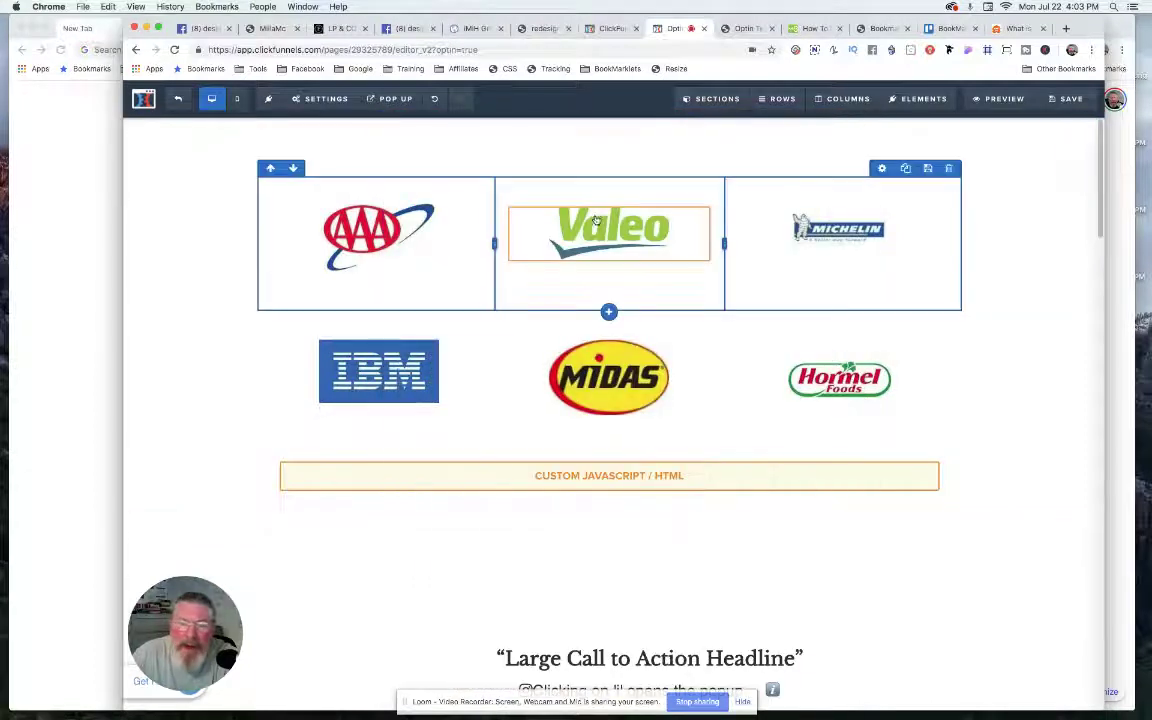
Open the image library from the Valeo logo's settings to look up the uploaded logos' image addresses, and cancel without replacing the image
mouse_move(600, 229)
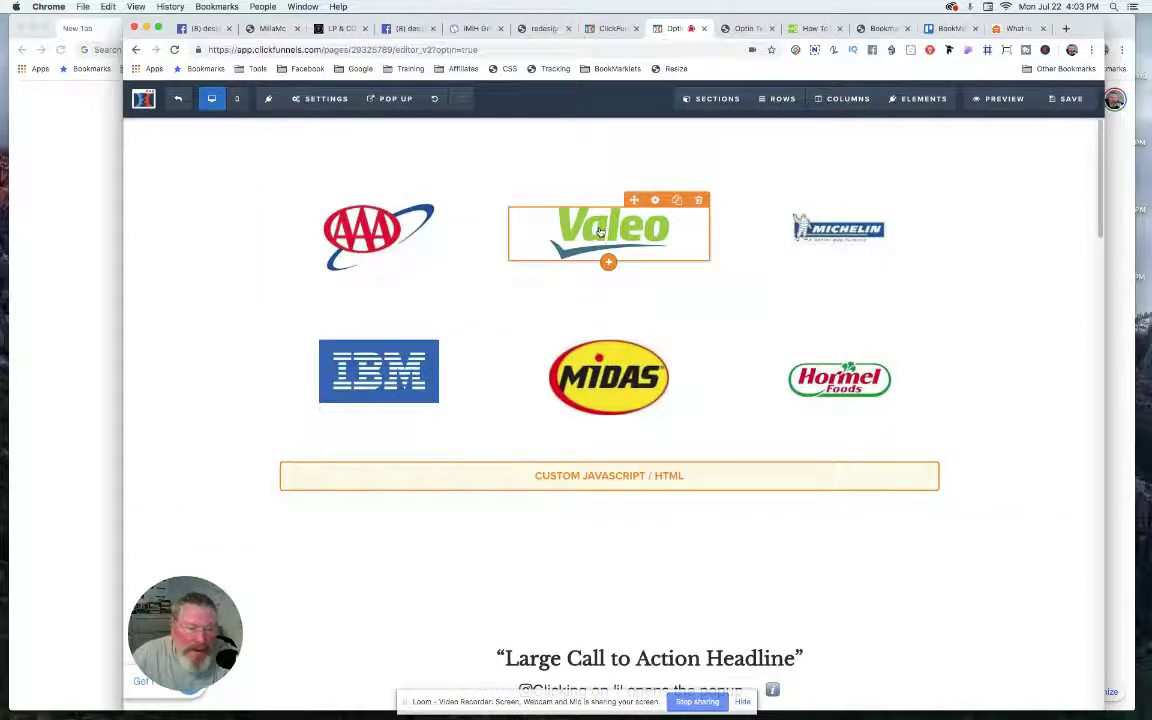
click(600, 230)
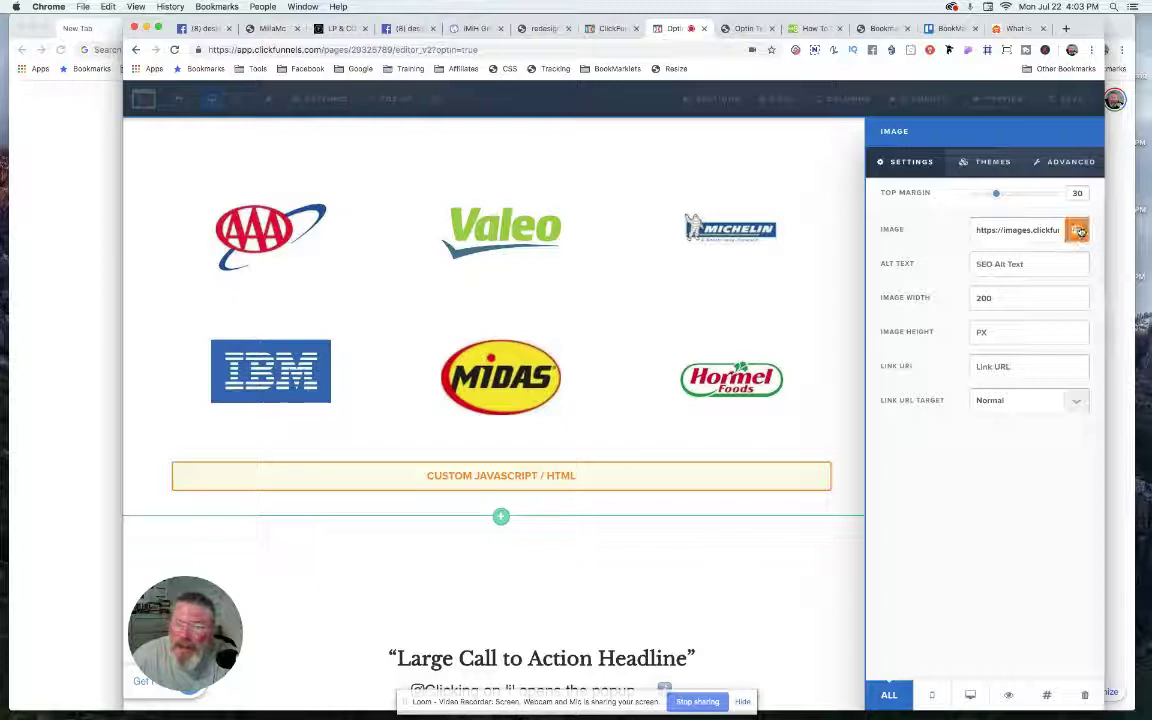
click(1078, 230)
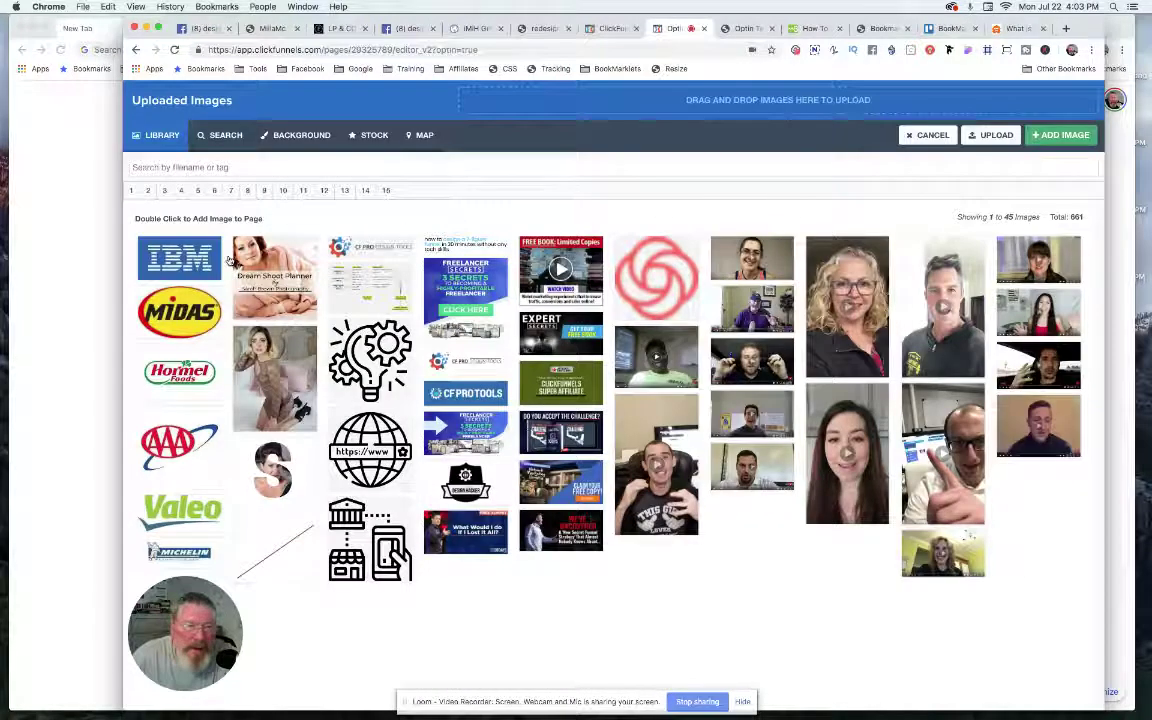
right_click(178, 260)
click(205, 300)
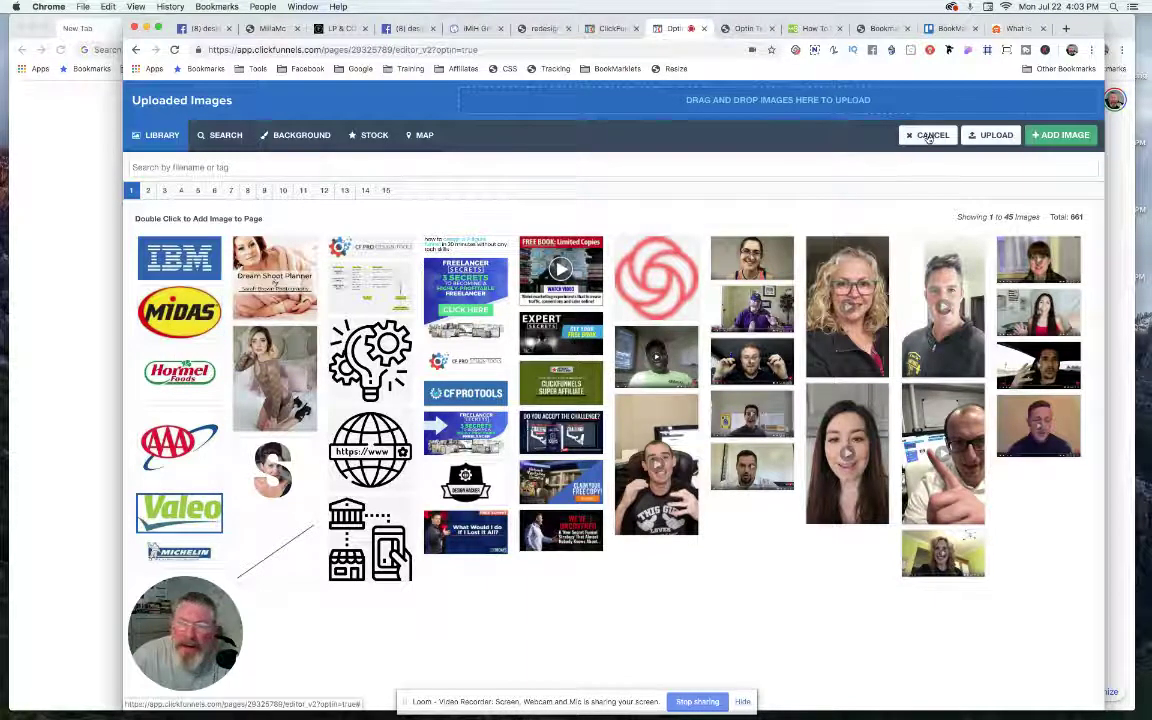
click(928, 136)
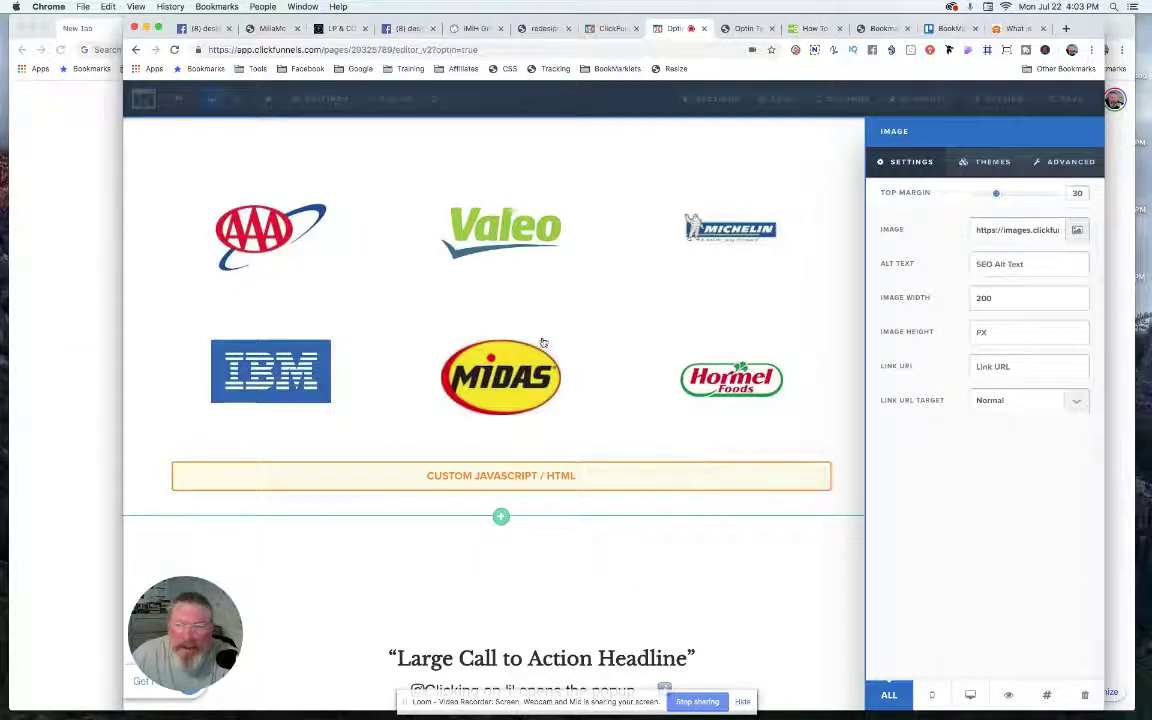
Reopen the custom HTML element's code, examine the section for logos without hyperlinks, and close the editor
click(514, 478)
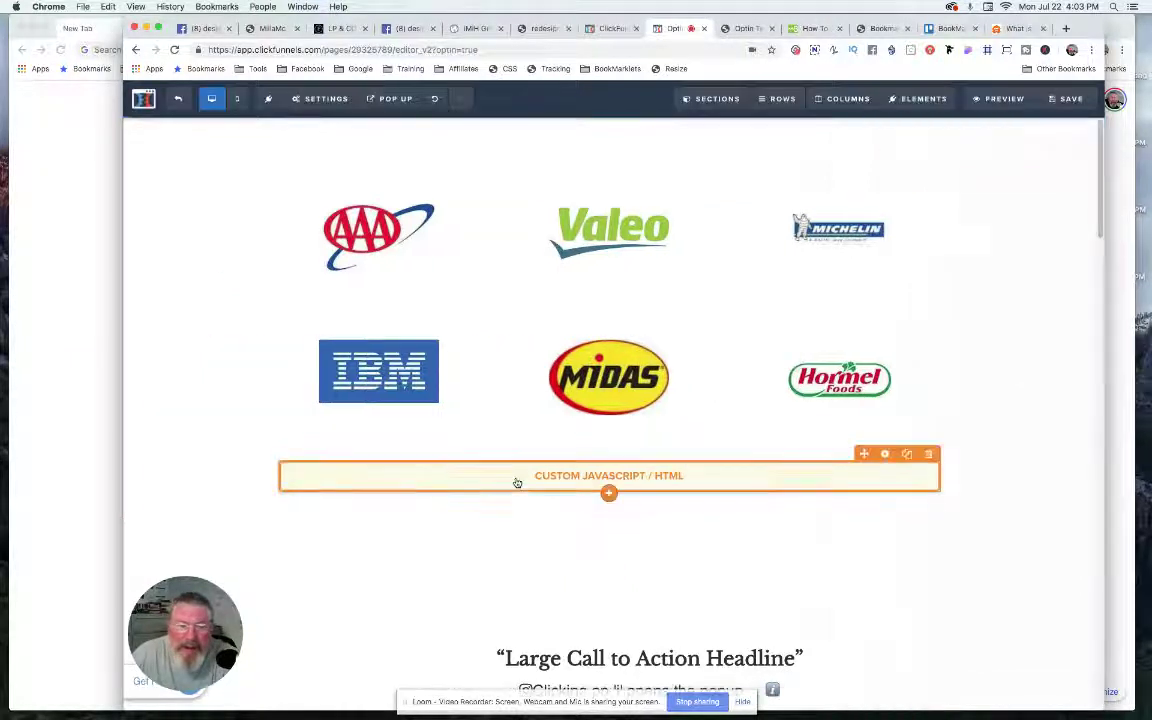
click(541, 478)
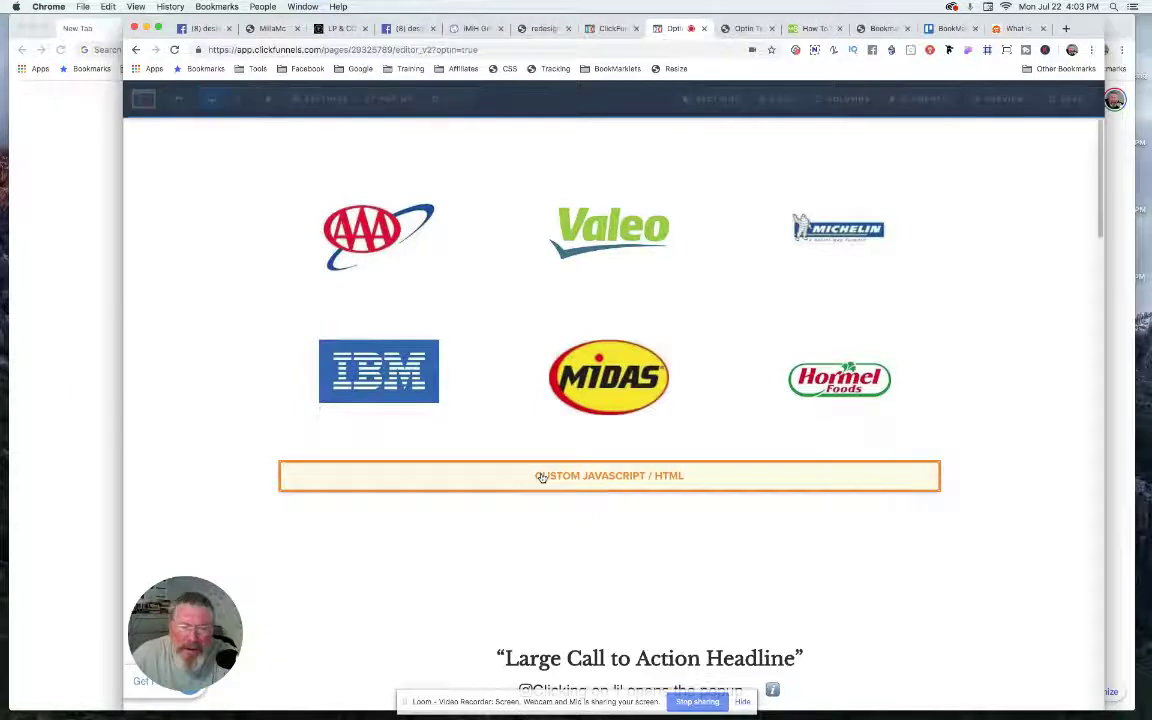
click(952, 232)
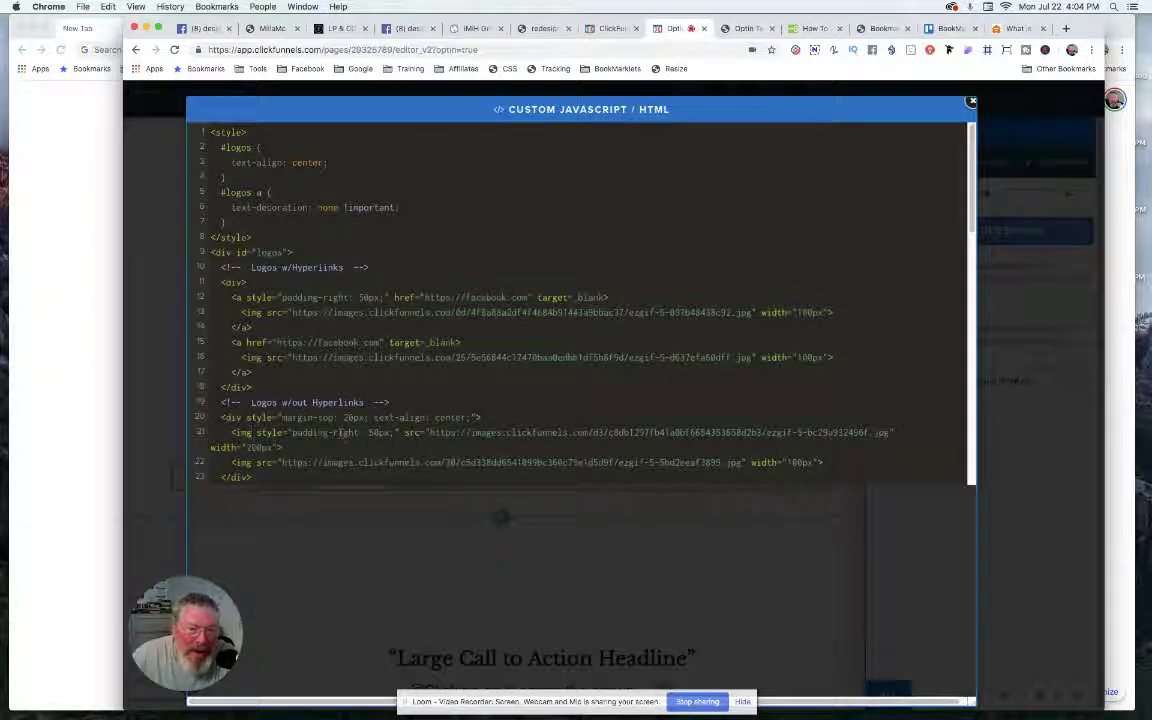
scroll(303, 409, down, 1)
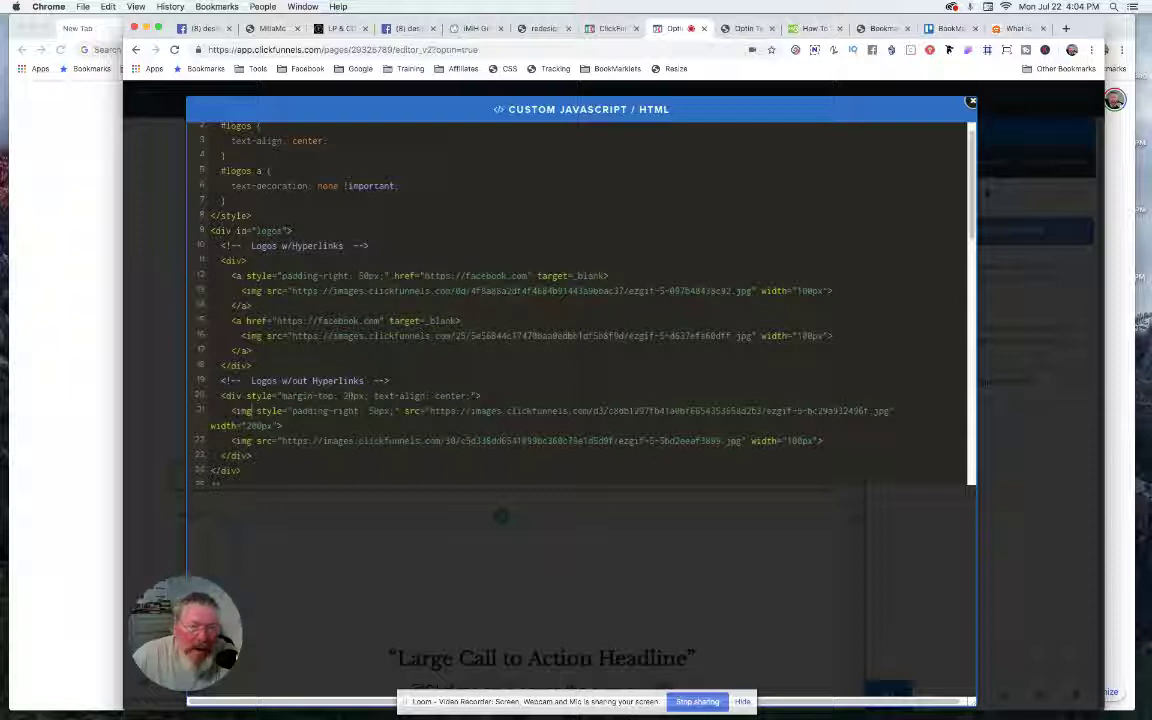
scroll(251, 411, up, 1)
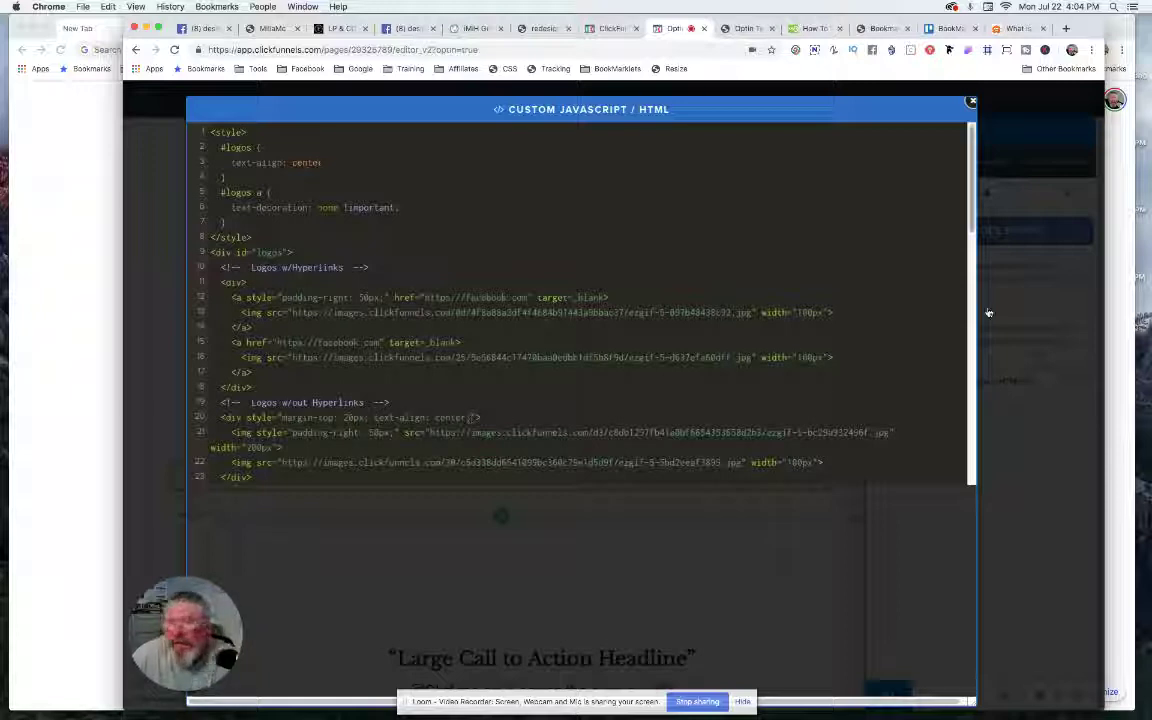
key(Escape)
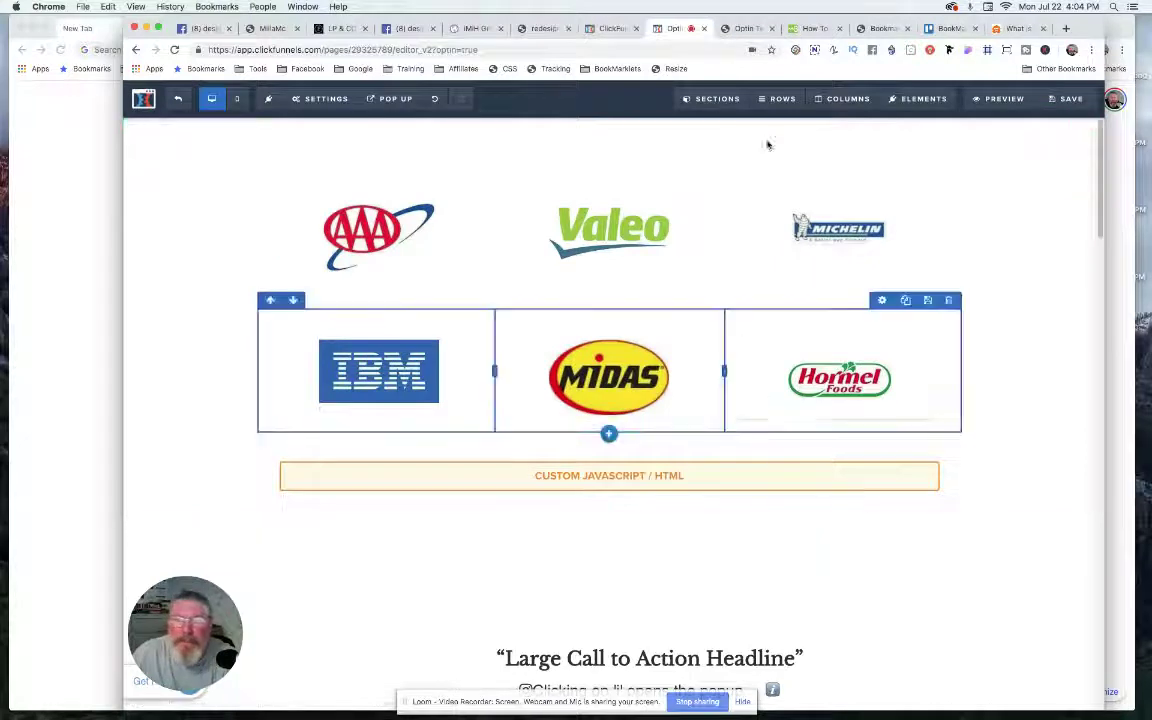
Remove the inline "text-align: center;" from the div holding the logos without hyperlinks in the custom HTML, and save the page
click(580, 475)
click(977, 232)
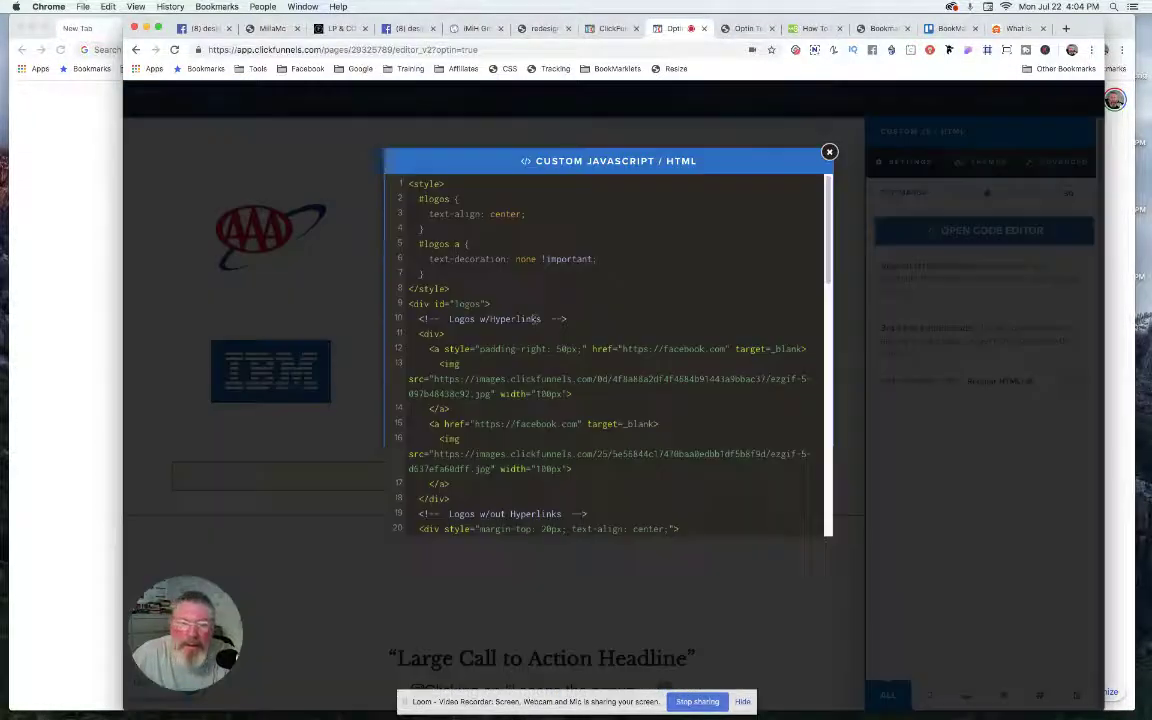
scroll(541, 318, down, 3)
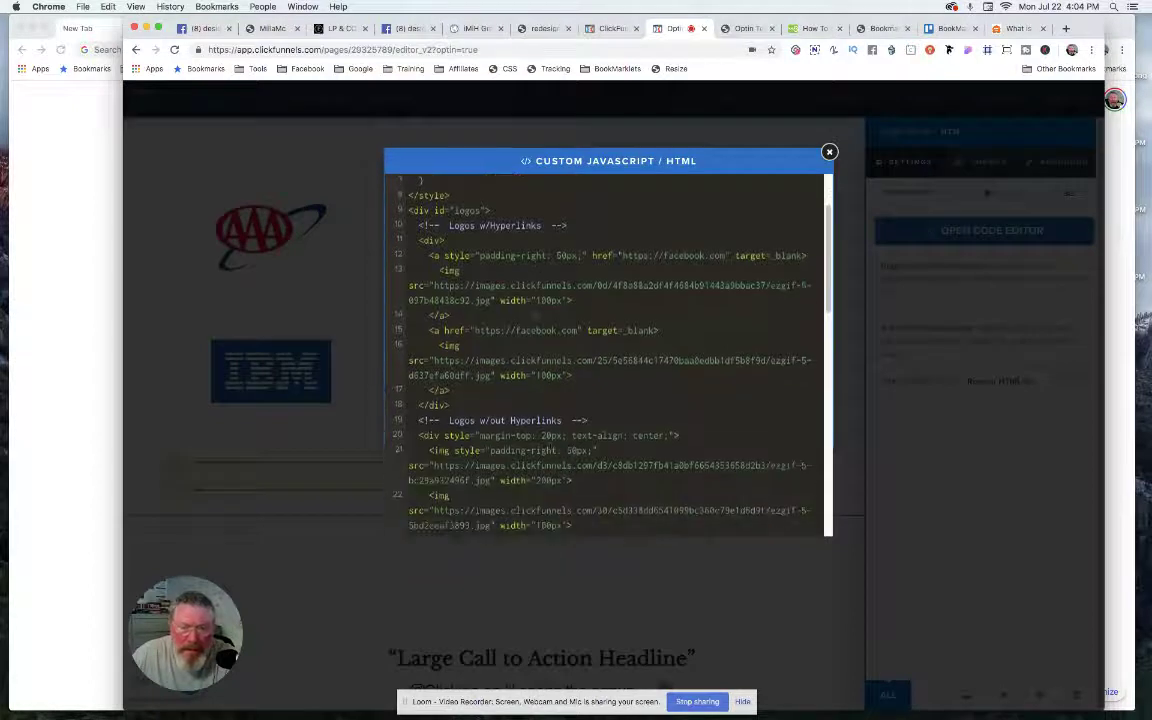
drag(565, 437, 673, 437)
key(BackSpace)
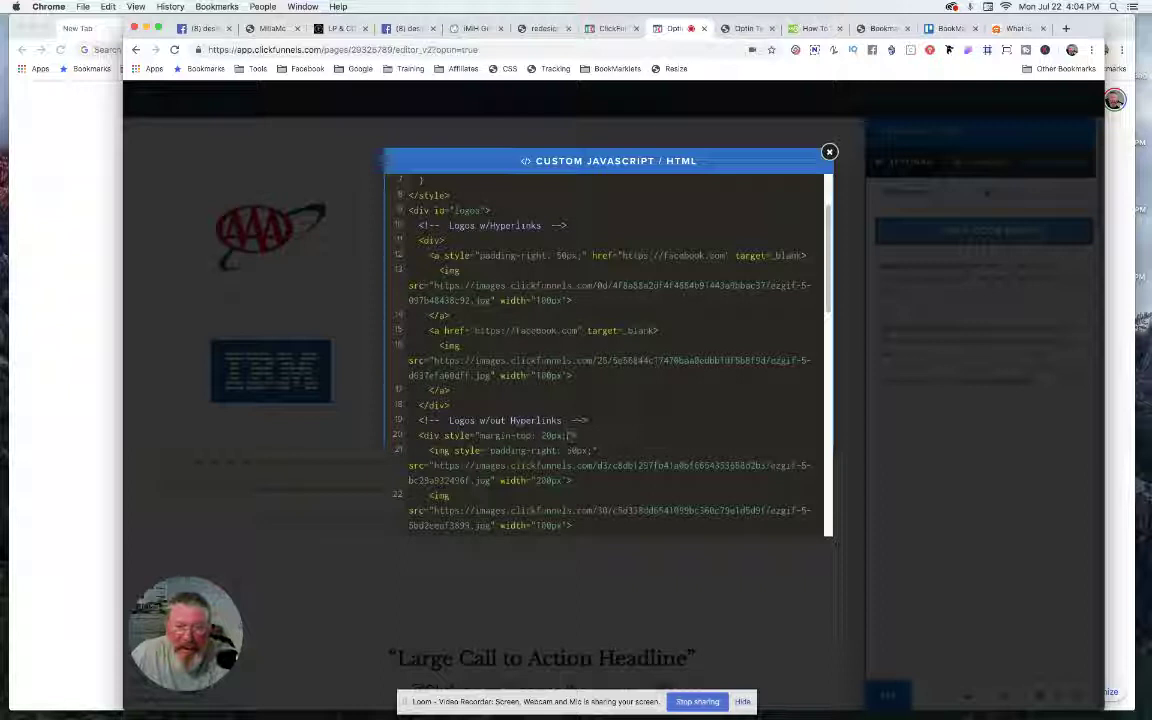
scroll(560, 320, up, 3)
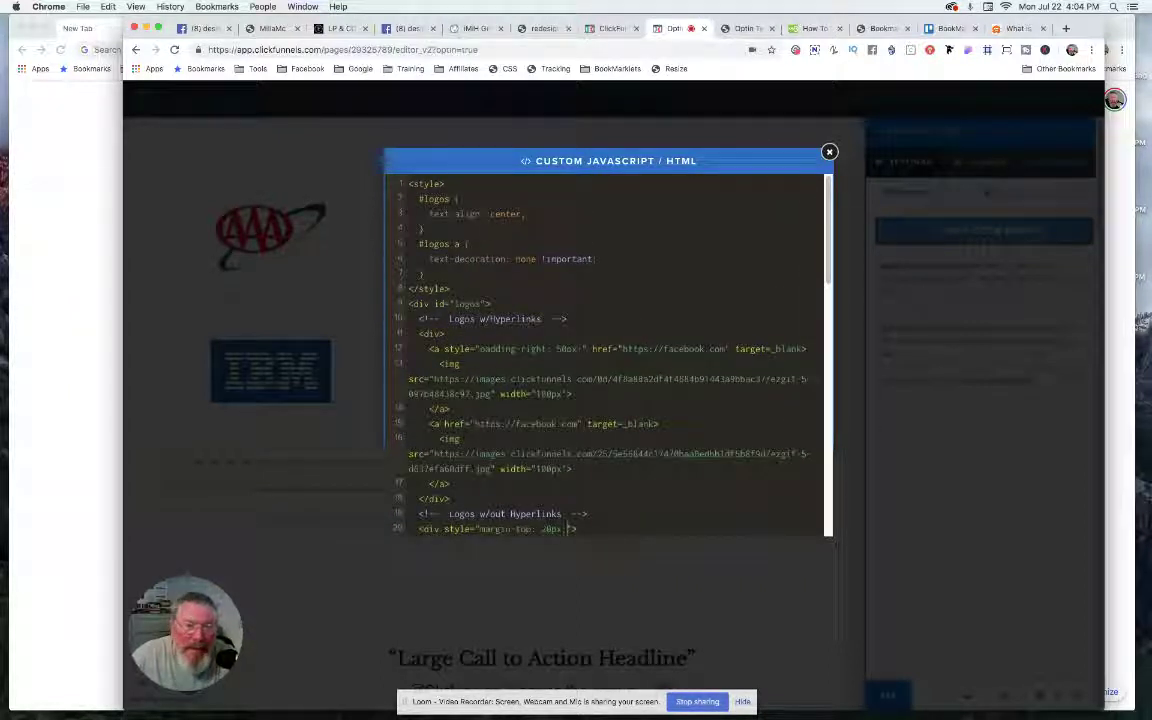
double_click(462, 303)
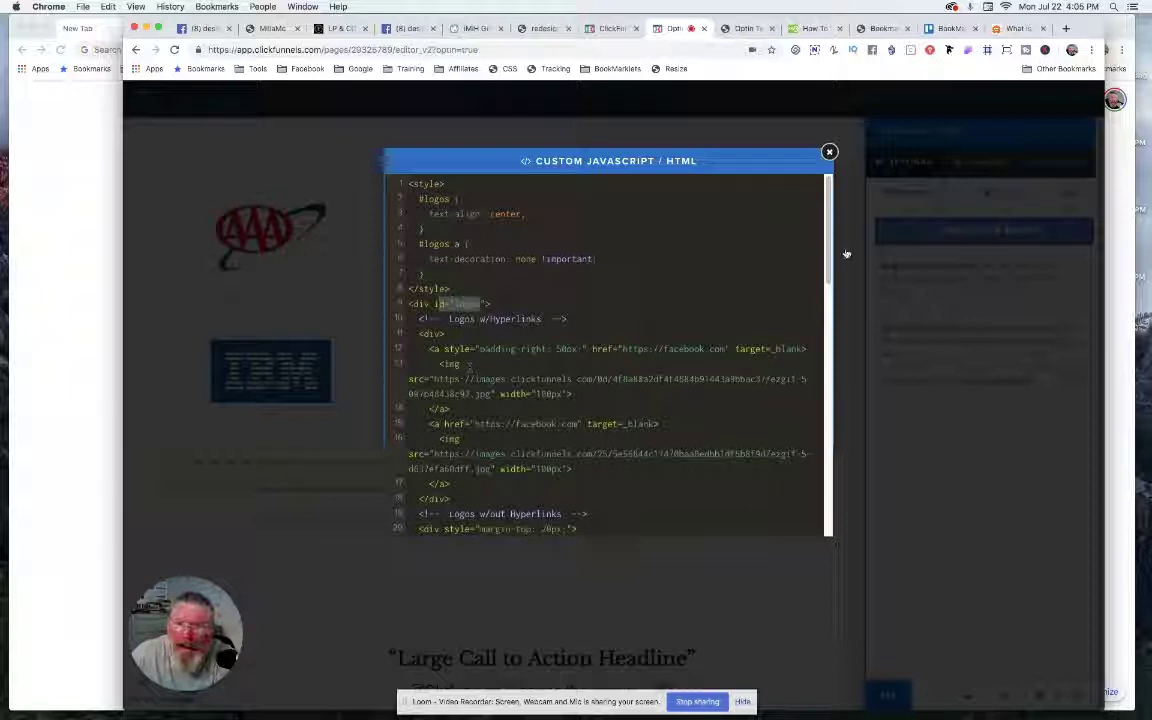
click(1050, 120)
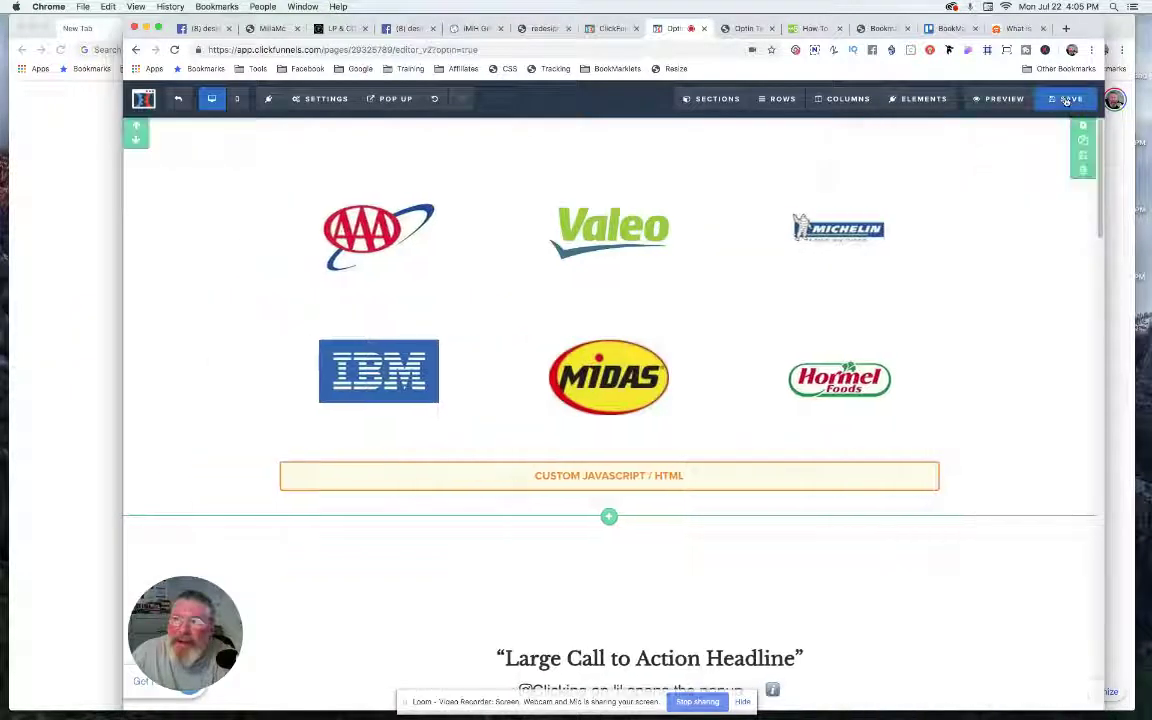
click(1066, 100)
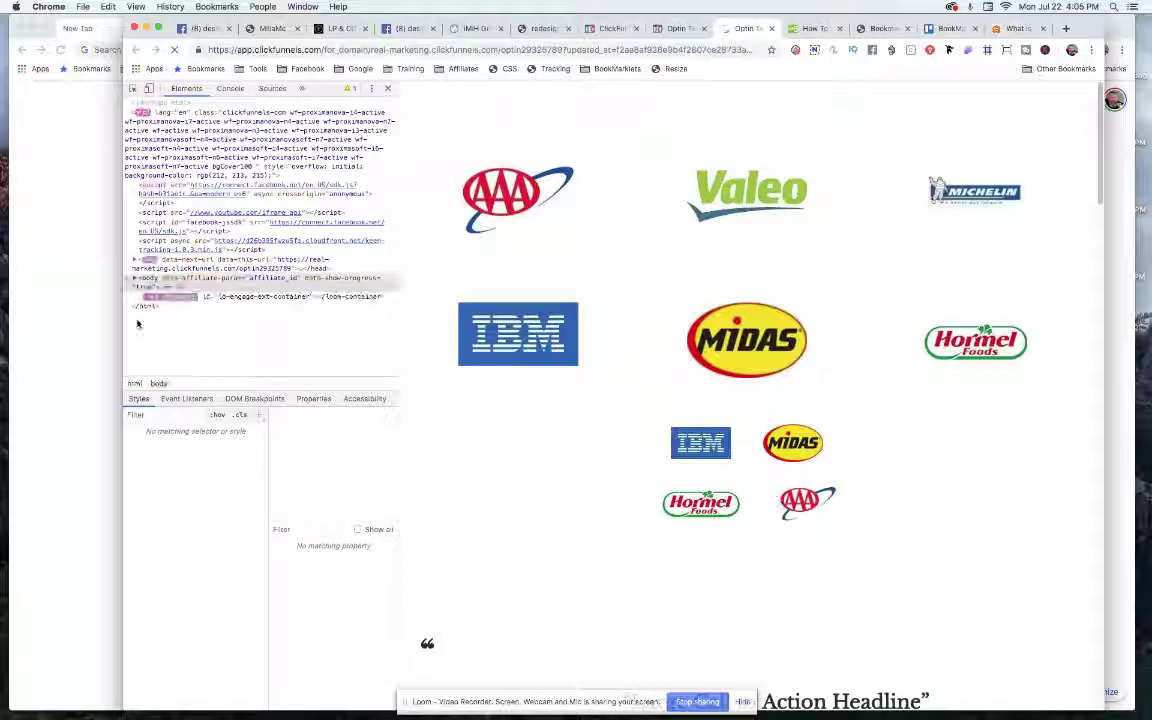
Narrow the browser window showing the refreshed preview and widen it again to check the custom HTML logo pairs
drag(203, 325, 425, 304)
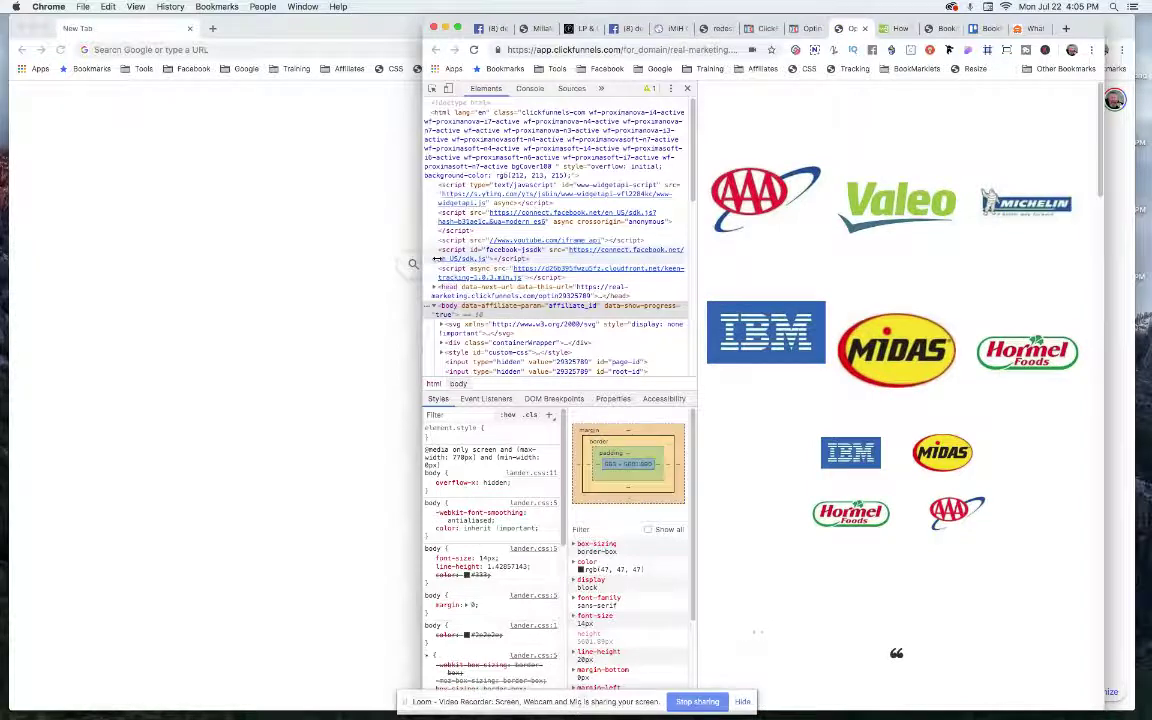
drag(423, 256, 471, 252)
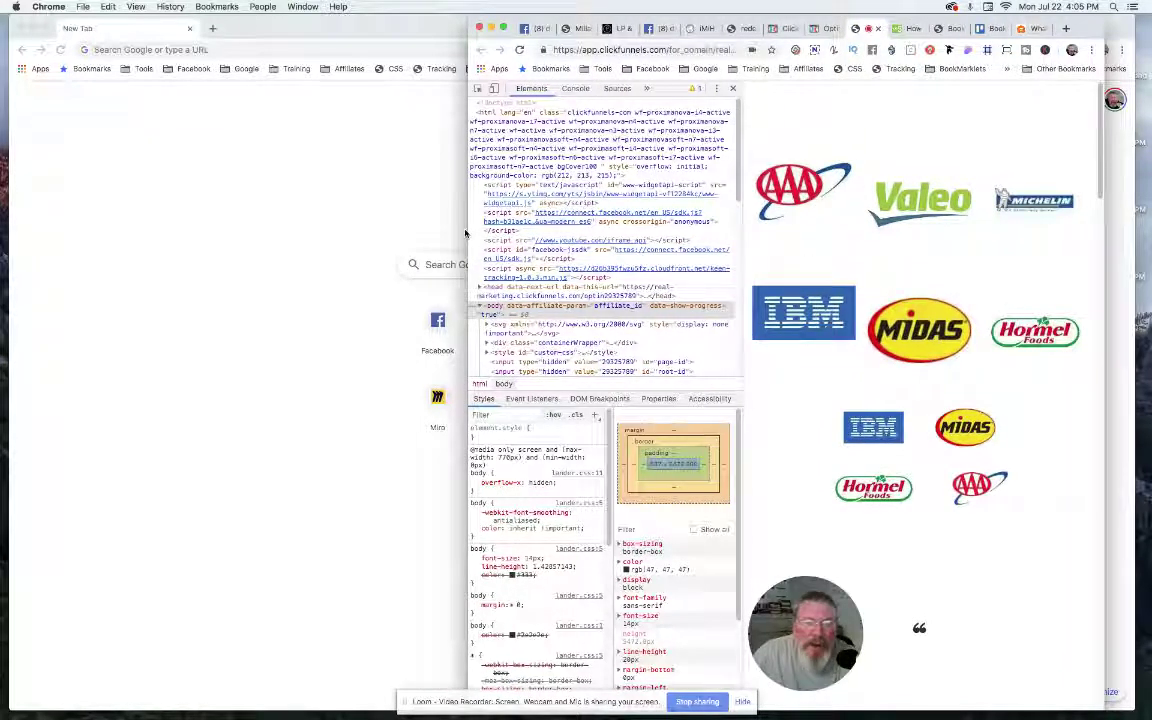
drag(468, 226, 118, 208)
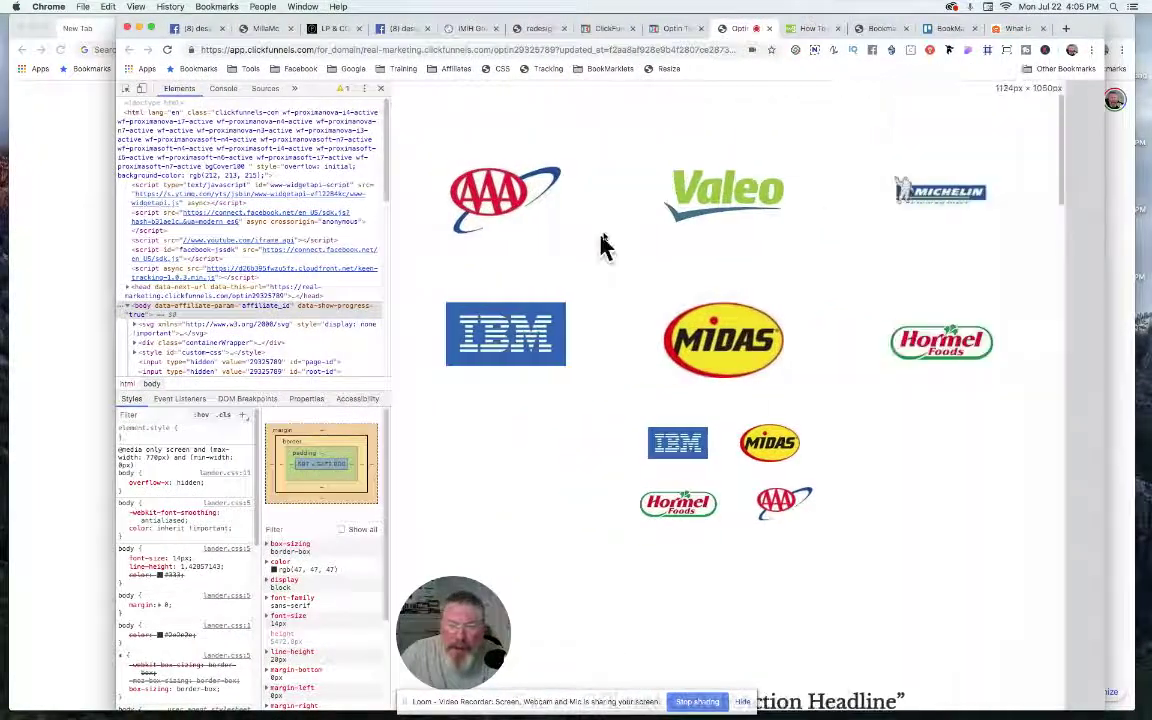